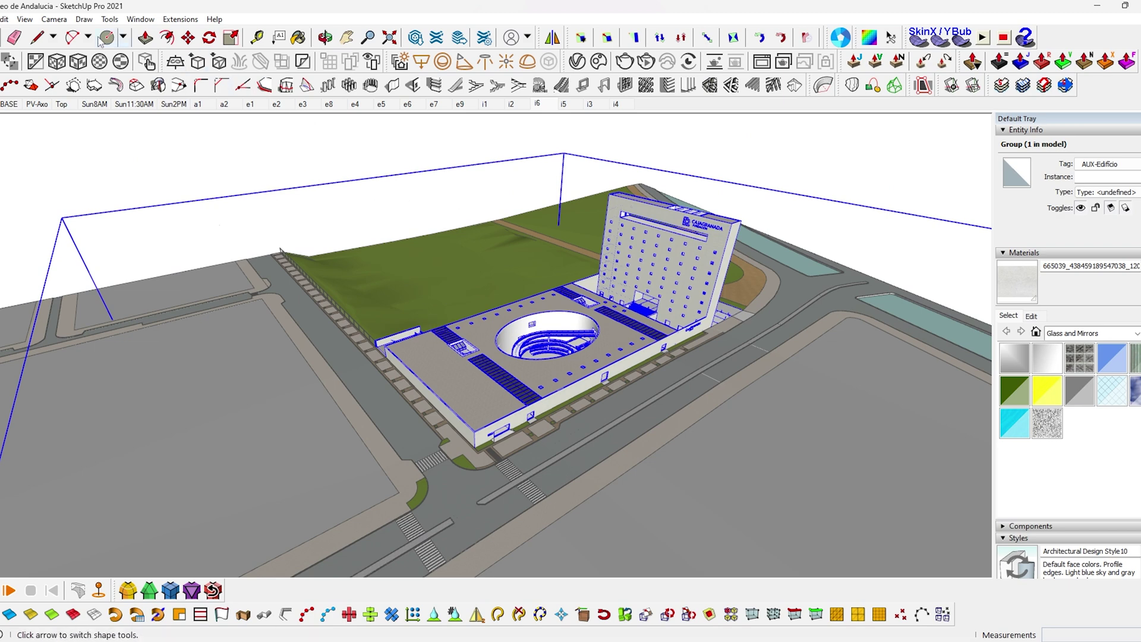
- Place a section plane on the long street-side wall of the building
{"action": "left_click", "coordinate": [109, 19]}
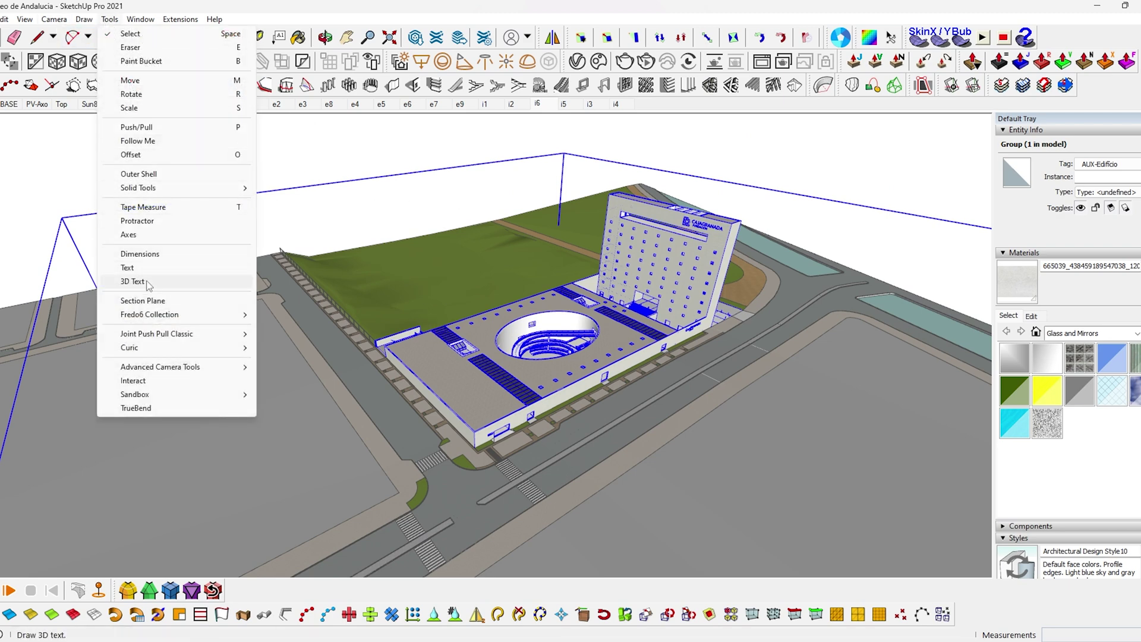
{"action": "left_click", "coordinate": [159, 300]}
{"action": "left_click", "coordinate": [608, 376]}
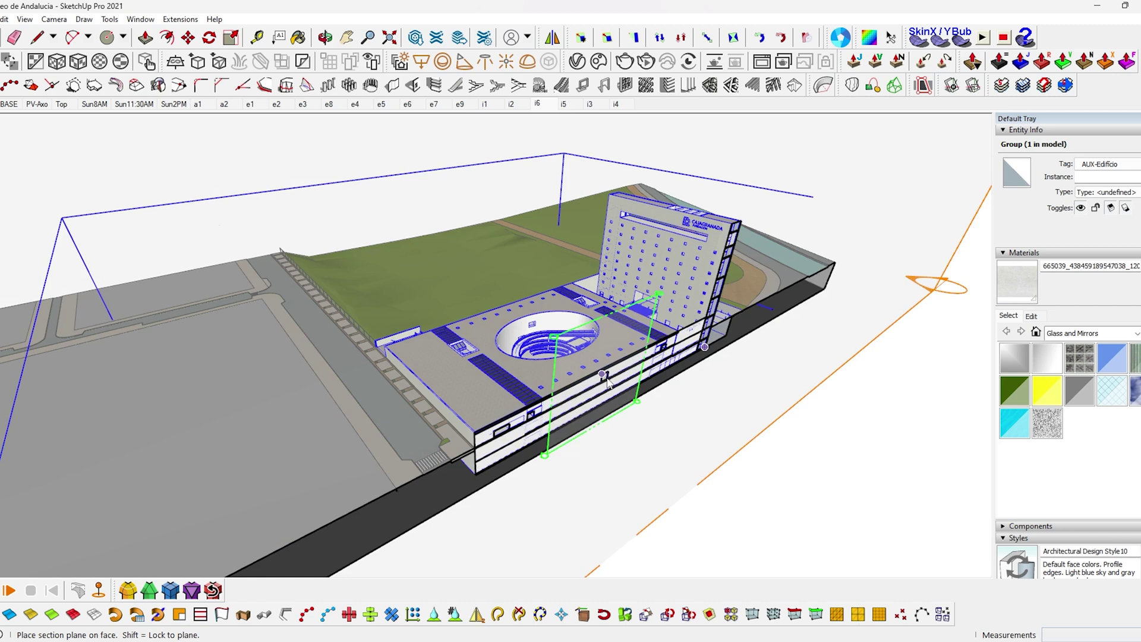
{"action": "left_click", "coordinate": [475, 365]}
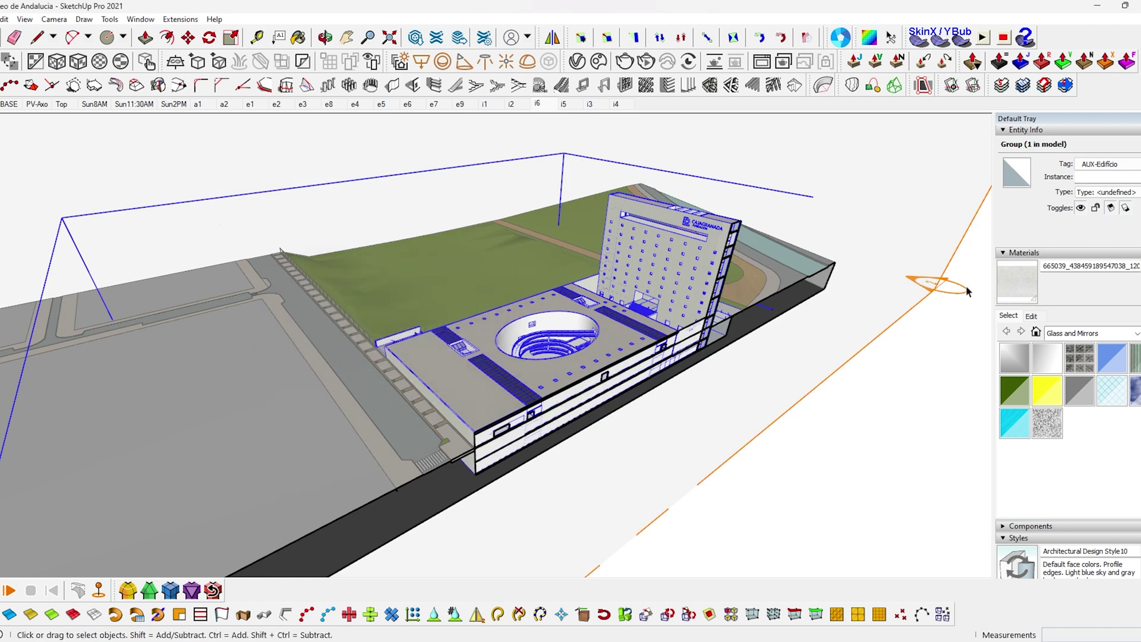
- Move the section plane about 1949 cm along the green axis into the building so it cuts through the round courtyard
{"action": "left_click_drag", "start_coordinate": [919, 322], "coordinate": [918, 330]}
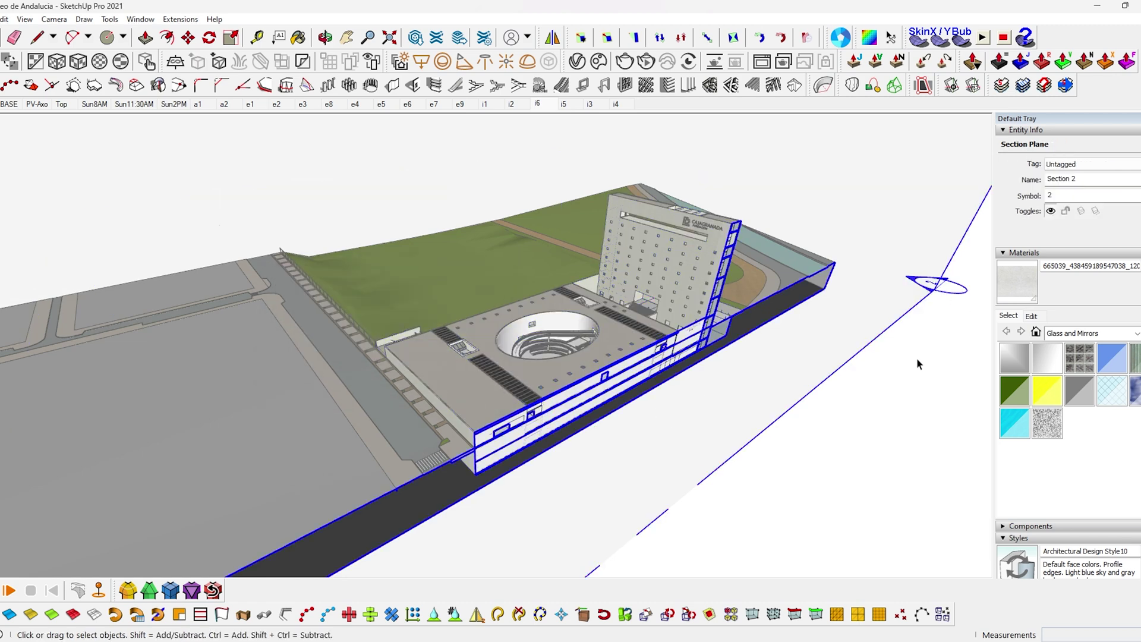
{"action": "key", "text": "m"}
{"action": "left_click", "coordinate": [934, 317]}
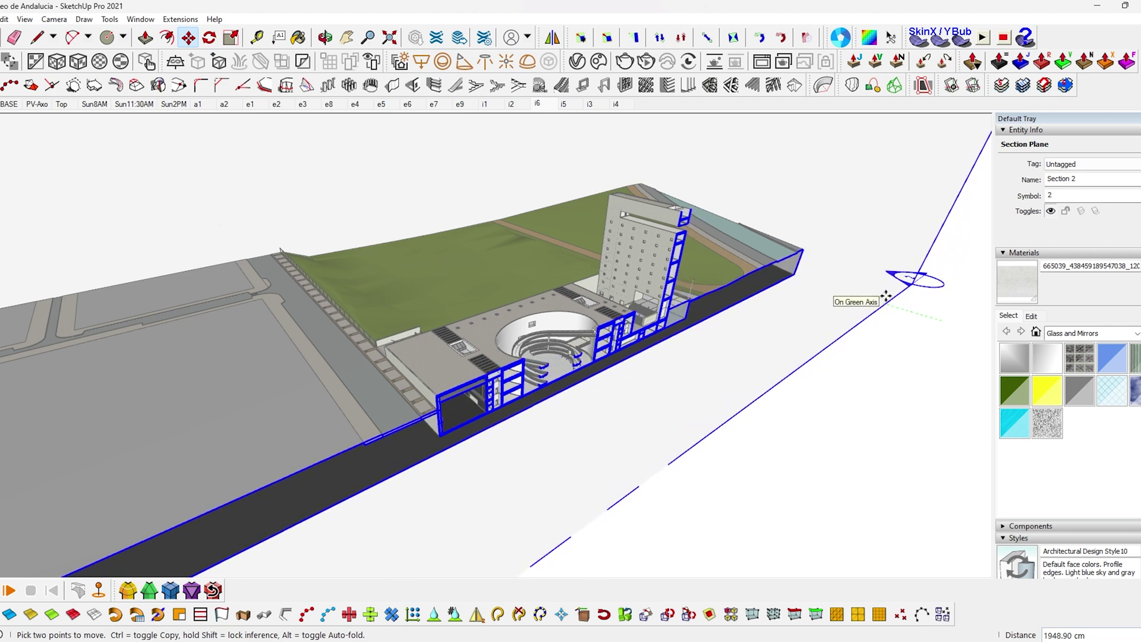
{"action": "left_click", "coordinate": [885, 296]}
{"action": "scroll", "coordinate": [650, 285], "scroll_direction": "up", "scroll_amount": 3}
{"action": "middle_click_drag", "start_coordinate": [639, 292], "coordinate": [752, 287]}
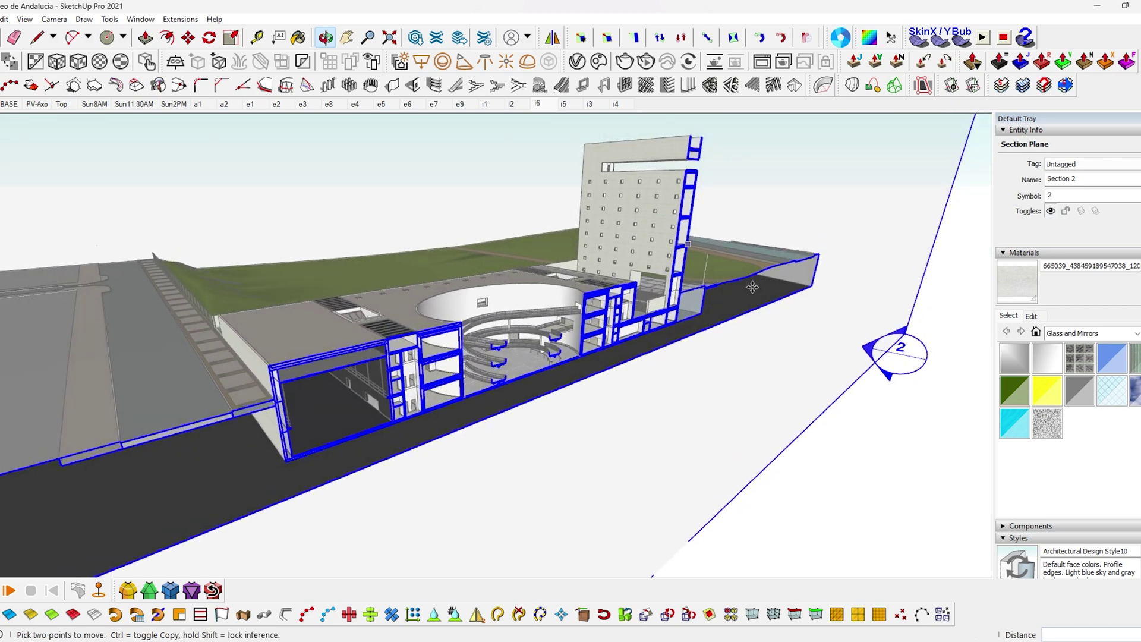
- Hide the section plane and frame a low perspective of the cut building with a field of view of about 54 degrees
{"action": "key", "text": "space"}
{"action": "right_click", "coordinate": [864, 246]}
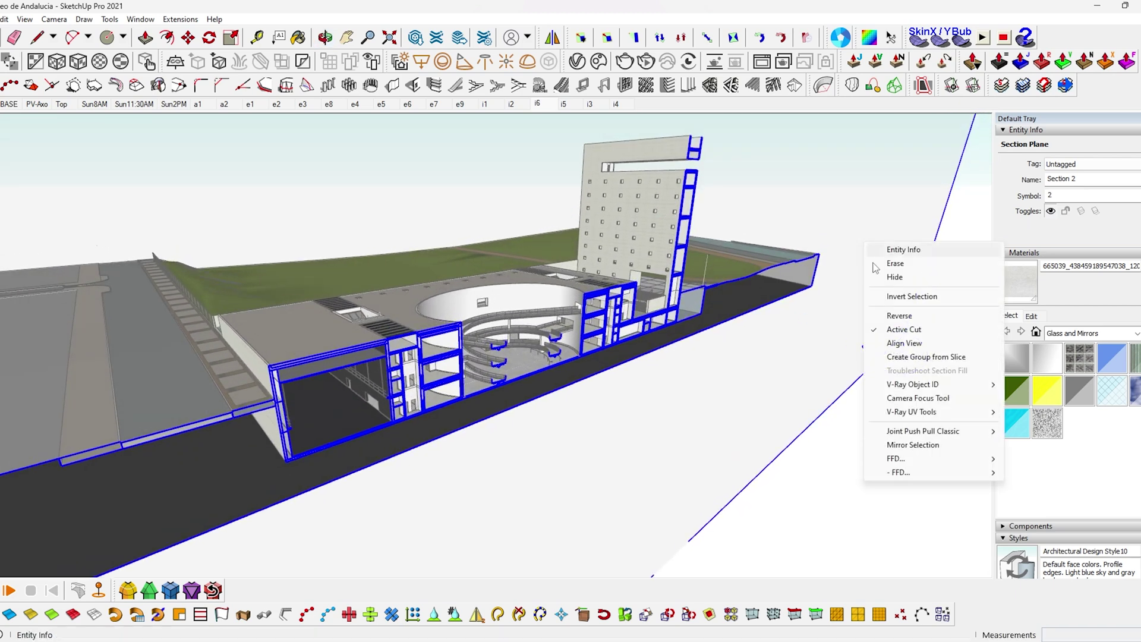
{"action": "key", "text": "Escape"}
{"action": "middle_click_drag", "start_coordinate": [891, 280], "coordinate": [651, 316]}
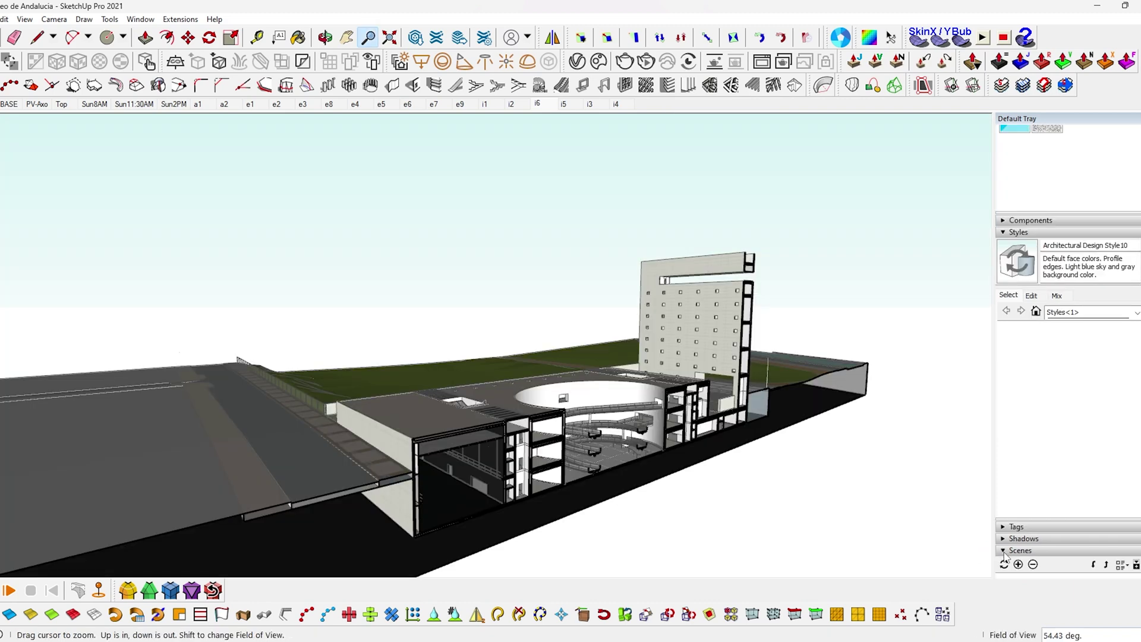
- Add a new scene after scene i4 to save the sectioned perspective view
{"action": "scroll", "coordinate": [1074, 551], "scroll_direction": "down", "scroll_amount": 3}
{"action": "scroll", "coordinate": [1073, 551], "scroll_direction": "down", "scroll_amount": 2}
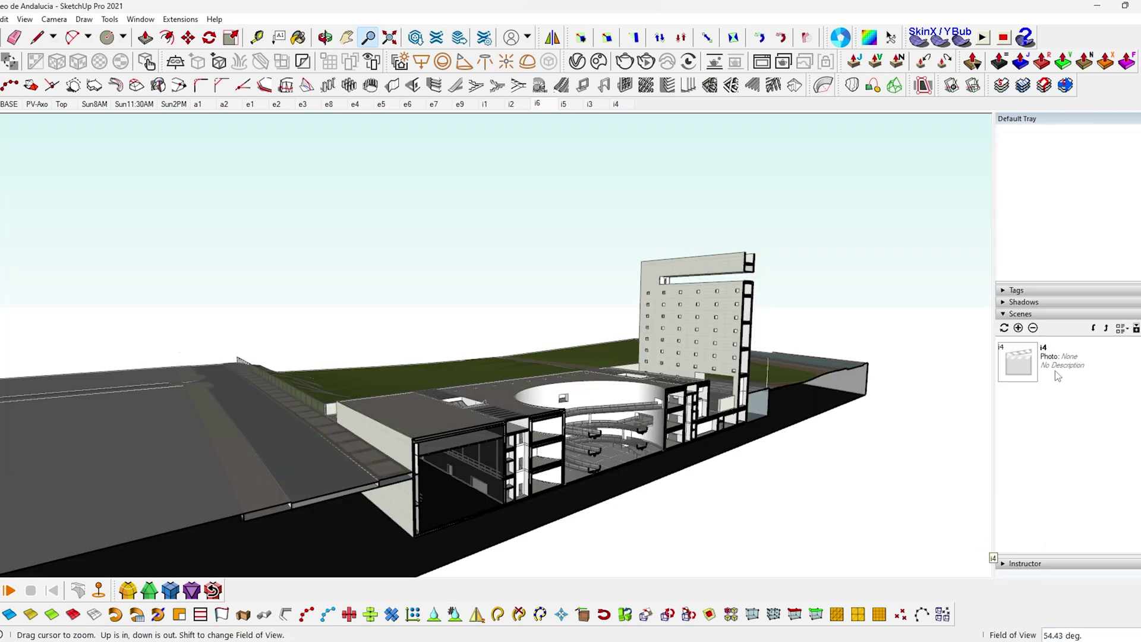
{"action": "left_click", "coordinate": [1054, 370]}
{"action": "left_click", "coordinate": [1018, 328]}
{"action": "left_click", "coordinate": [578, 383]}
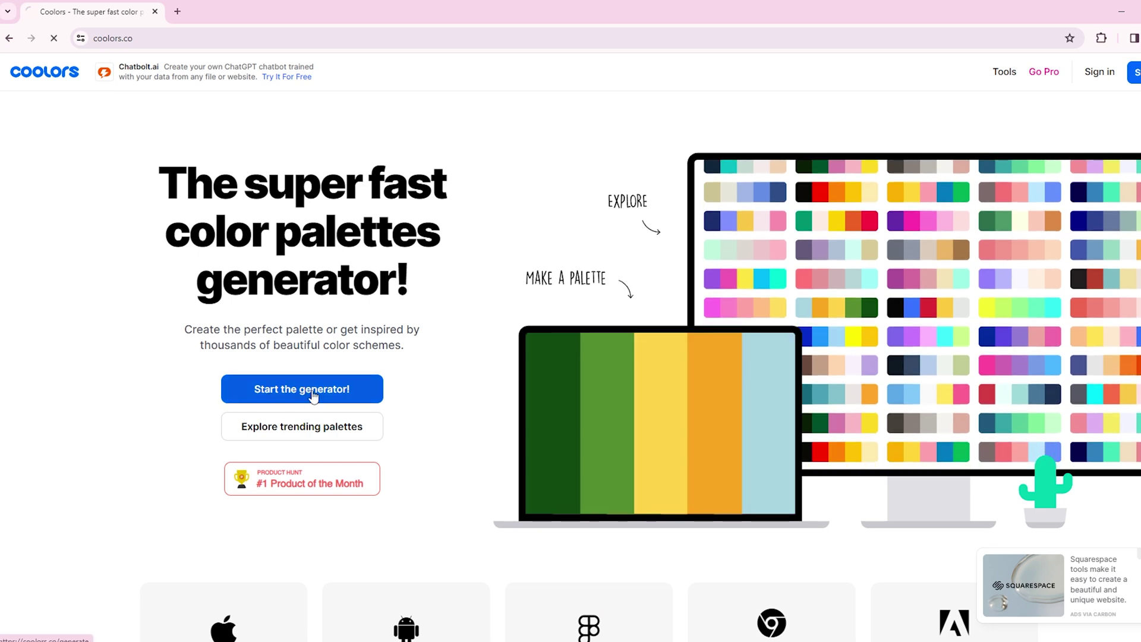
- Switch to Coolors in the browser, generate a series of random palettes, and pick the 00F6ED colour code
{"action": "left_click", "coordinate": [310, 396]}
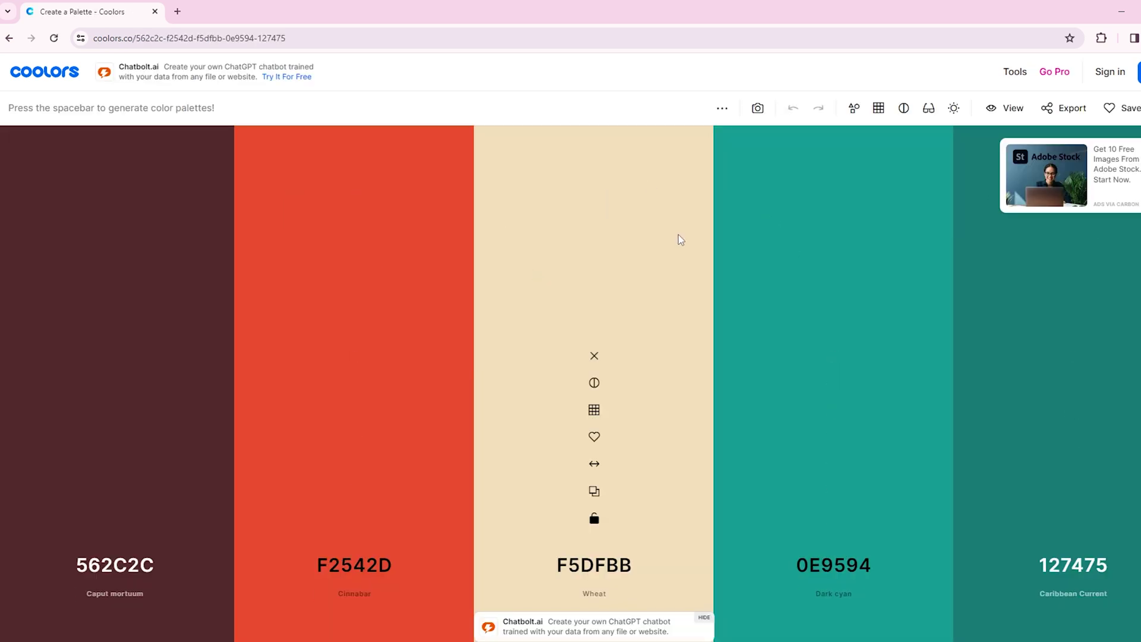
{"action": "key", "text": "space"}
{"action": "key", "text": "space"}
{"action": "key", "text": "space"}
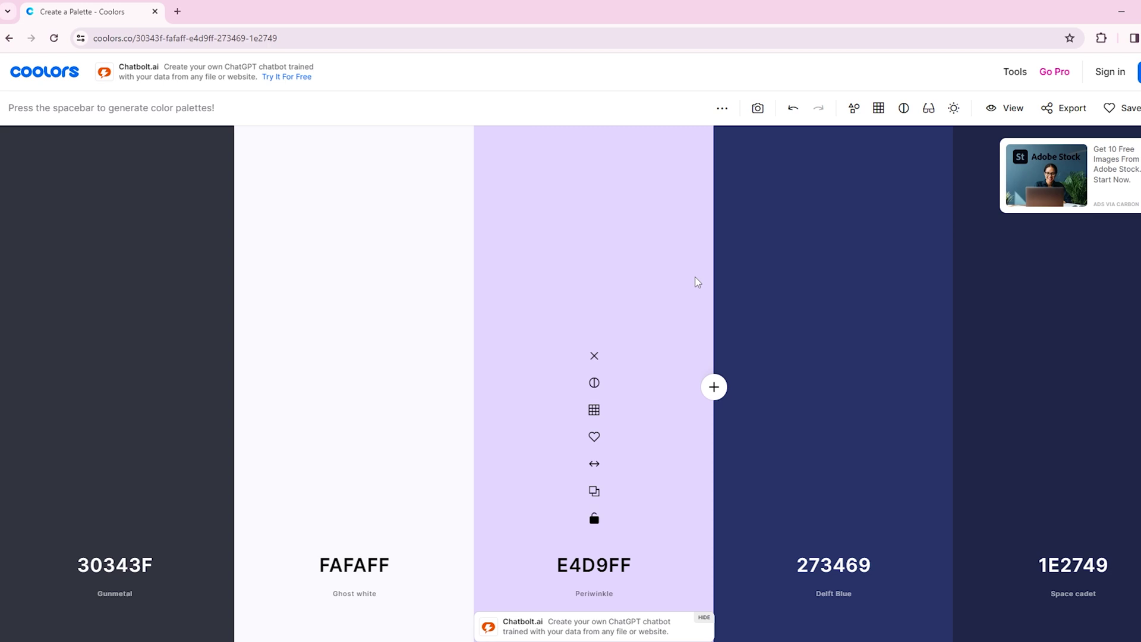
{"action": "key", "text": "space"}
{"action": "key", "text": "space"}
{"action": "key", "text": "space"}
{"action": "key", "text": "space"}
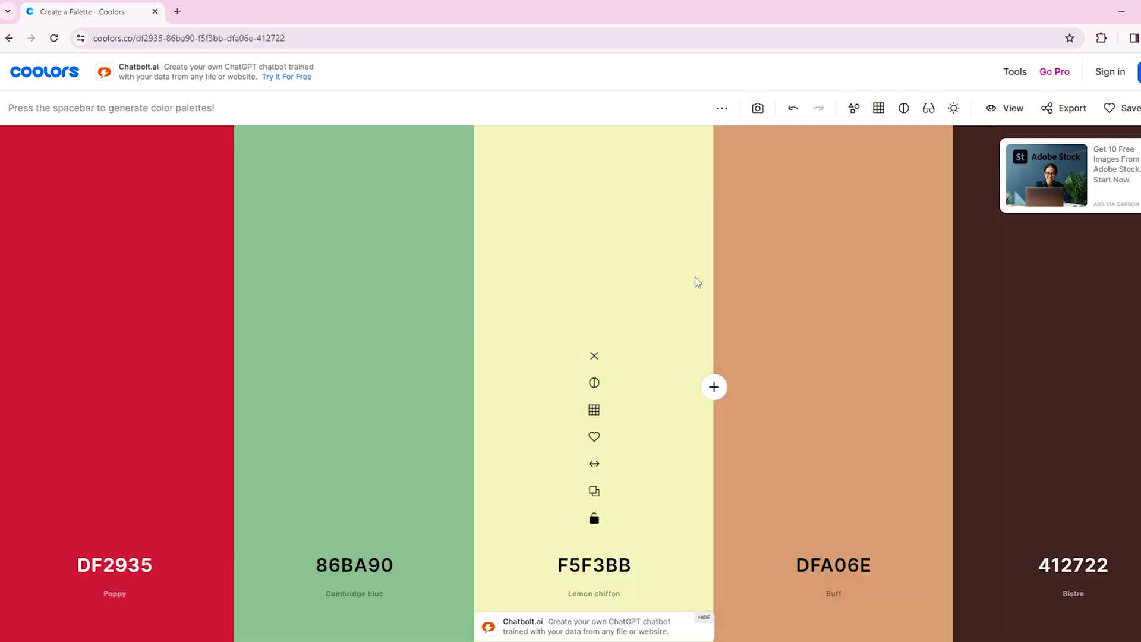
{"action": "key", "text": "space"}
{"action": "key", "text": "space"}
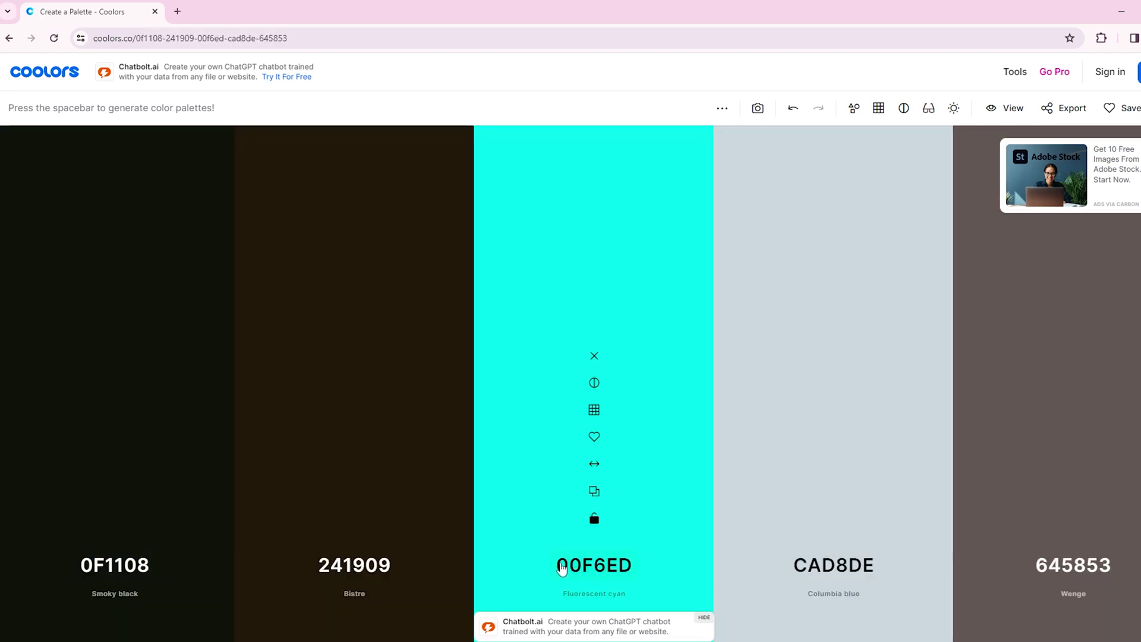
{"action": "left_click", "coordinate": [561, 567]}
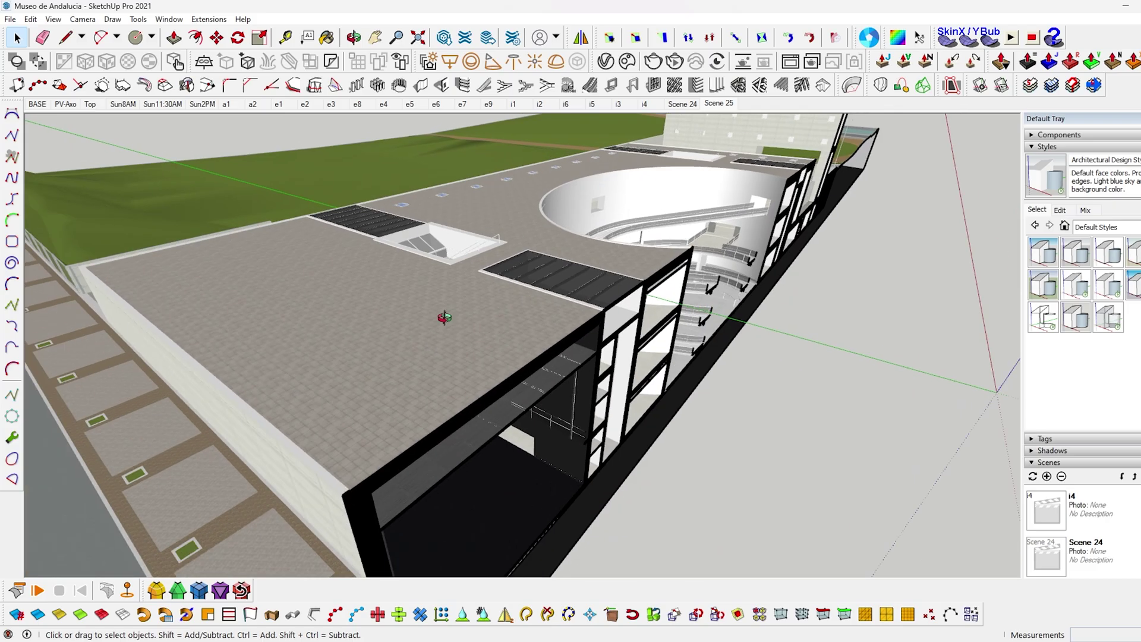
- Switch back to SketchUp, sample the paving material on the roof, and browse for a replacement texture image
{"action": "mouse_move", "coordinate": [443, 316]}
{"action": "middle_mouse_down"}
{"action": "mouse_move", "coordinate": [390, 329]}
{"action": "mouse_move", "coordinate": [387, 293]}
{"action": "mouse_move", "coordinate": [498, 224]}
{"action": "middle_mouse_up"}
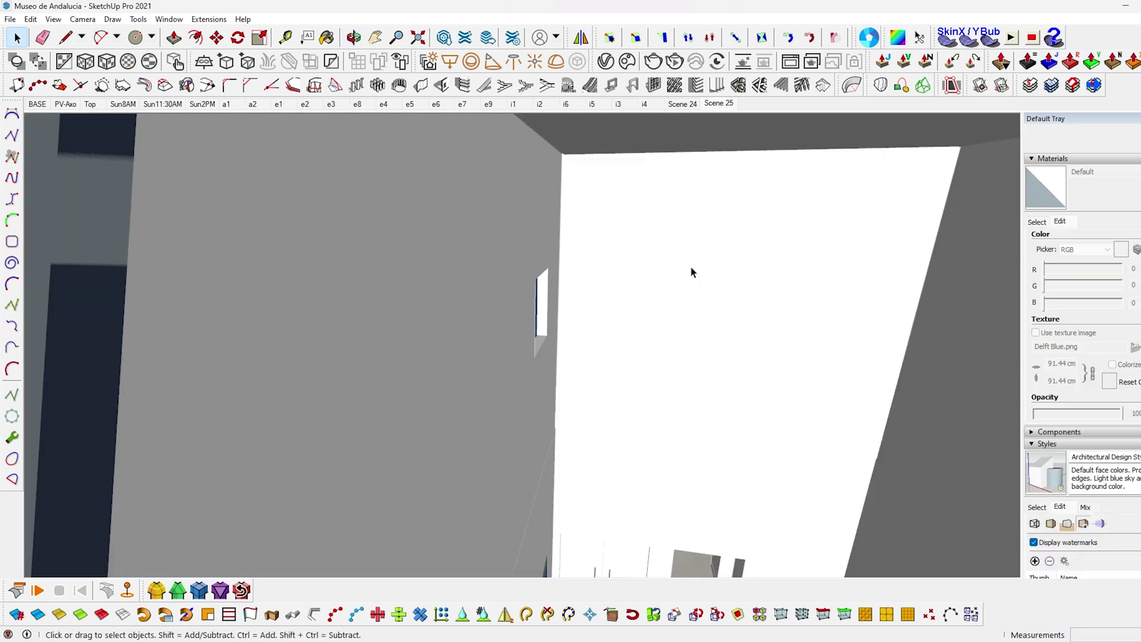
{"action": "scroll", "coordinate": [737, 358], "scroll_direction": "down", "scroll_amount": 2}
{"action": "mouse_move", "coordinate": [736, 358]}
{"action": "middle_mouse_down"}
{"action": "mouse_move", "coordinate": [604, 382]}
{"action": "mouse_move", "coordinate": [457, 266]}
{"action": "middle_mouse_up"}
{"action": "scroll", "coordinate": [493, 273], "scroll_direction": "down", "scroll_amount": 2}
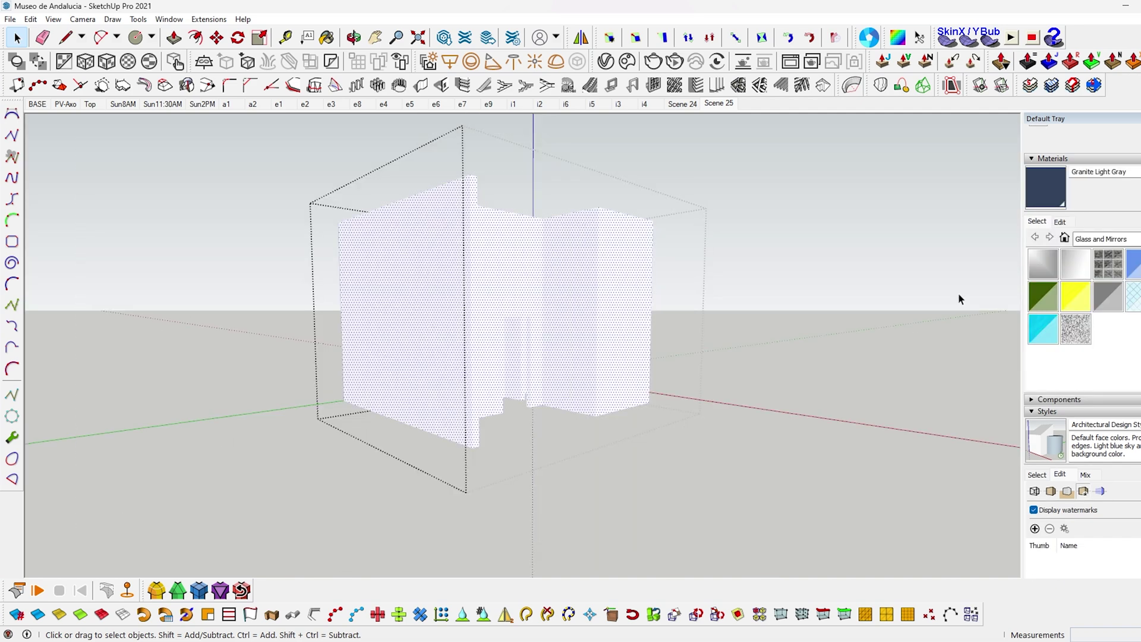
{"action": "key", "text": "b"}
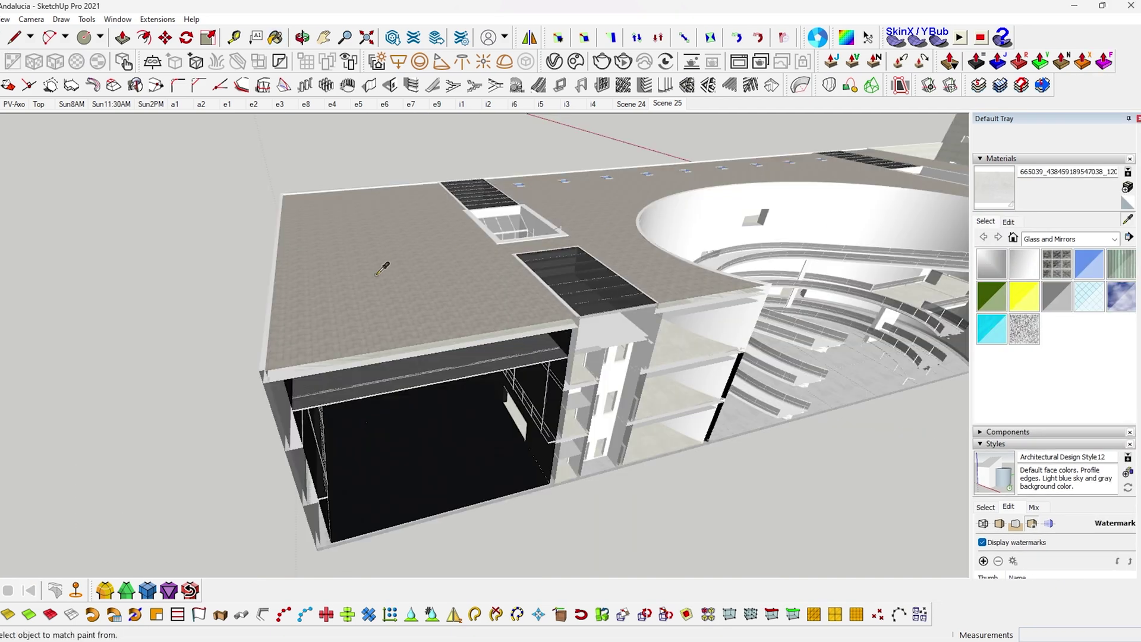
{"action": "left_click", "coordinate": [377, 273], "text": "alt"}
{"action": "left_click", "coordinate": [1008, 222]}
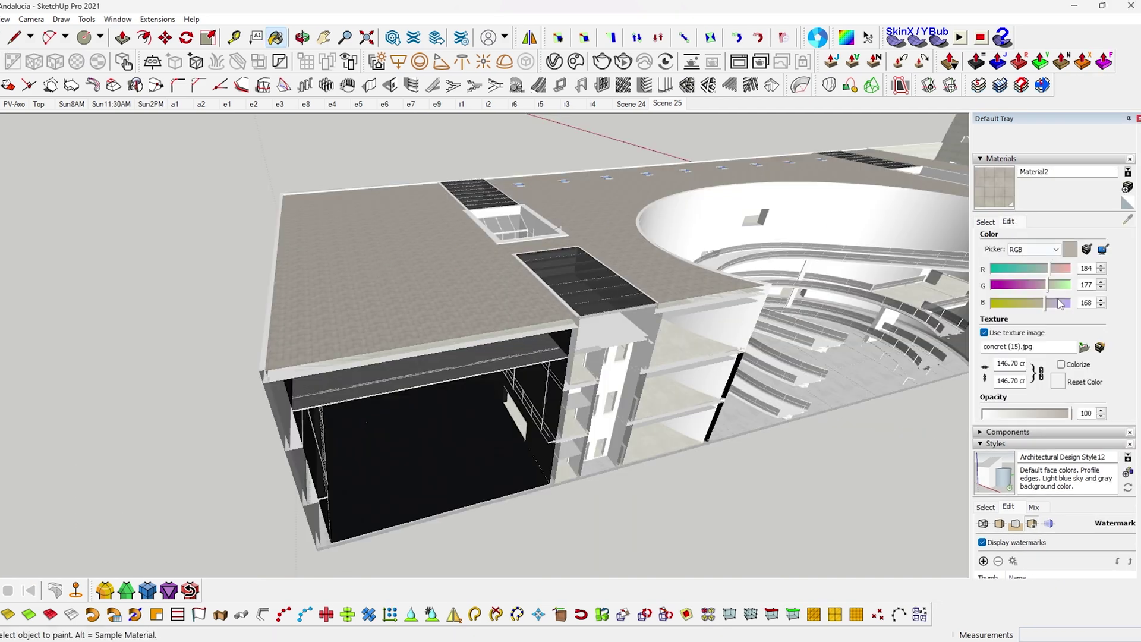
{"action": "left_click", "coordinate": [1084, 345]}
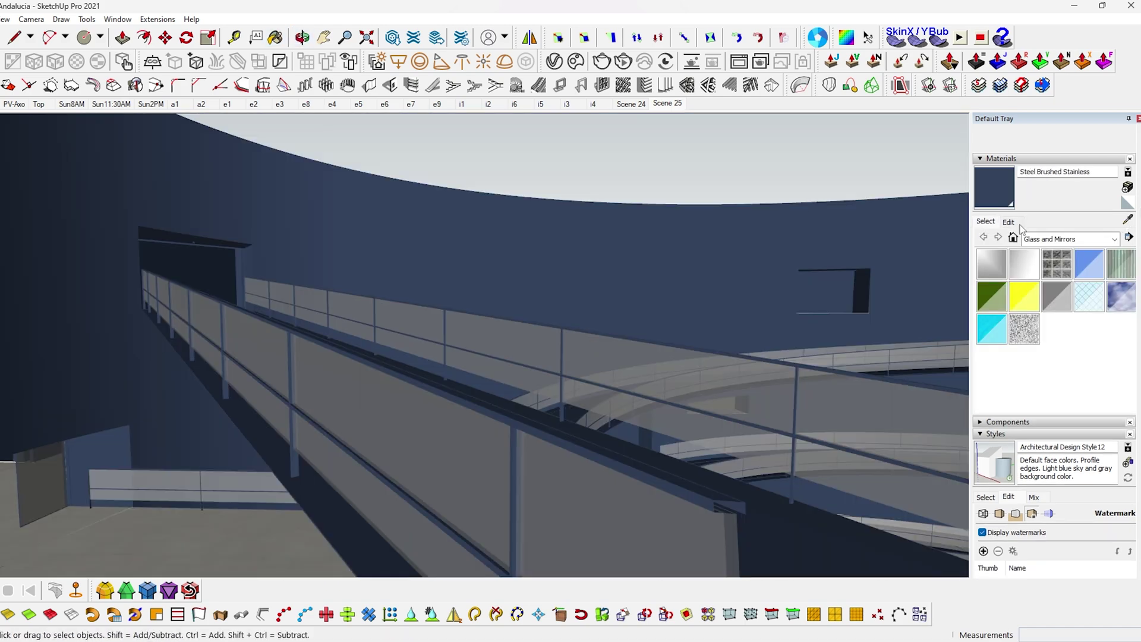
- Open the Steel Brushed Stainless material for editing and replace the texture image of Material36 with Delft Blue
{"action": "key", "text": "b"}
{"action": "left_click", "coordinate": [1009, 221]}
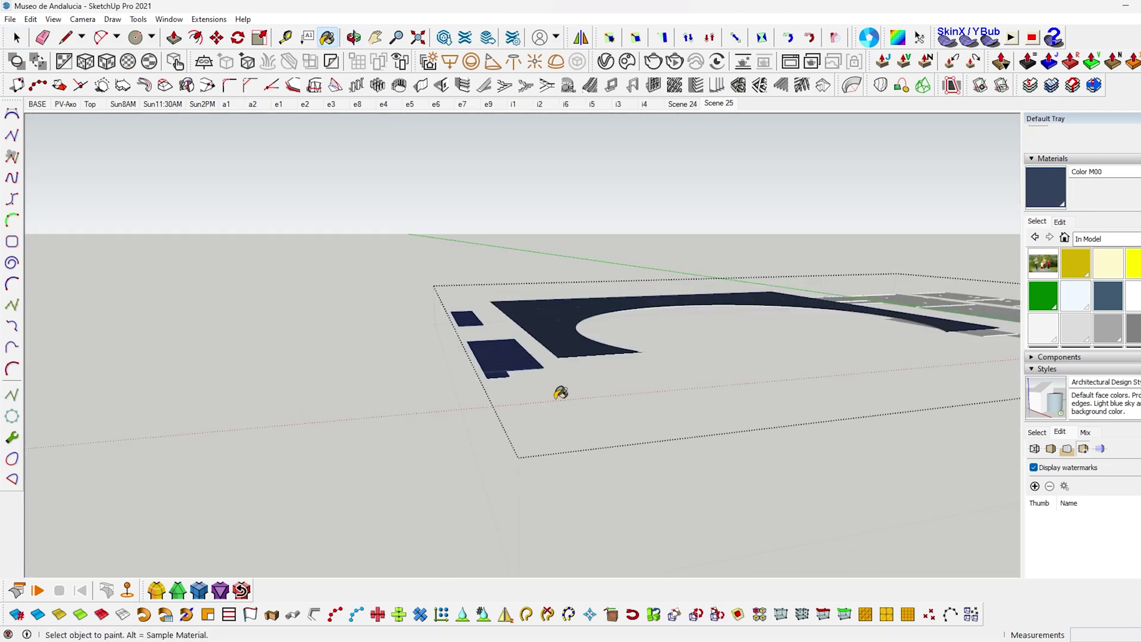
{"action": "left_click_drag", "start_coordinate": [323, 345], "coordinate": [913, 526]}
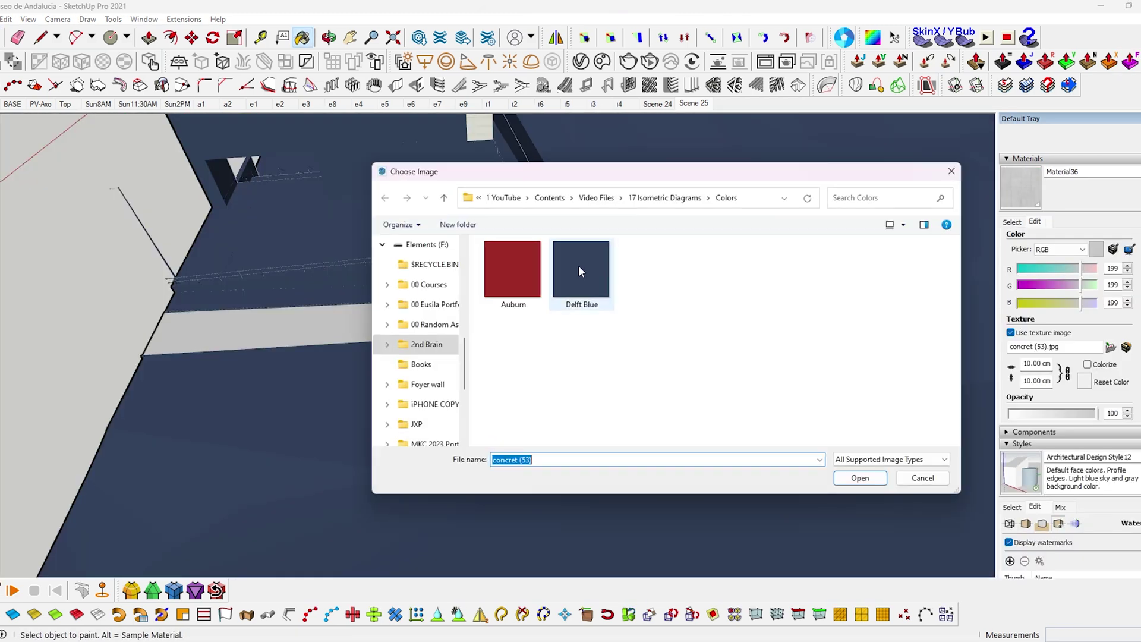
{"action": "left_click", "coordinate": [579, 265]}
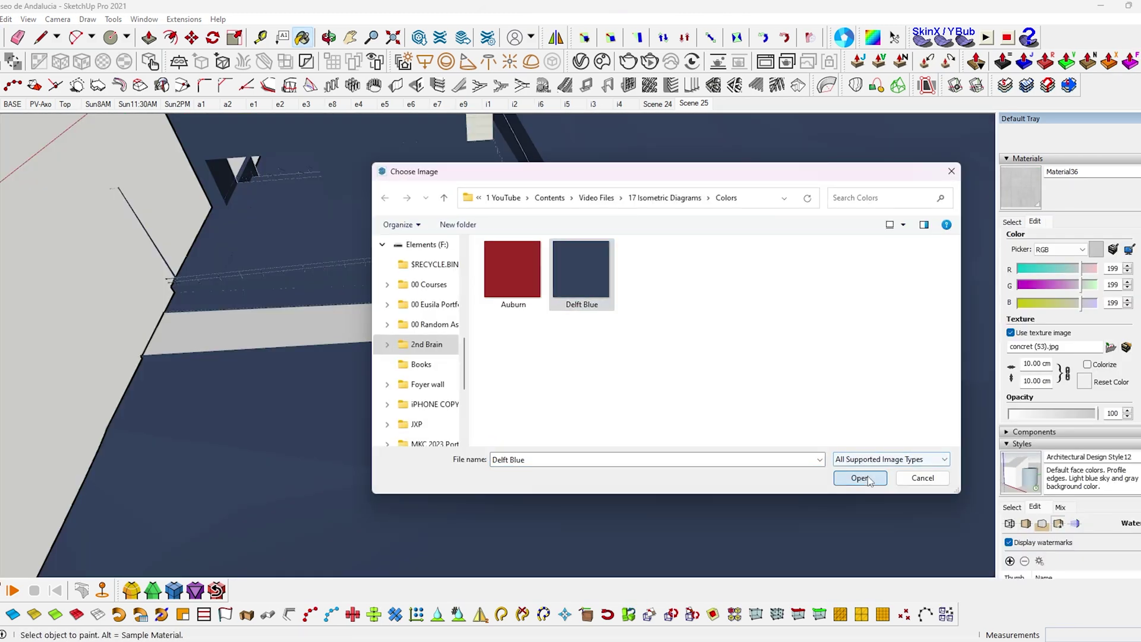
{"action": "left_click", "coordinate": [859, 478]}
{"action": "key", "text": "space"}
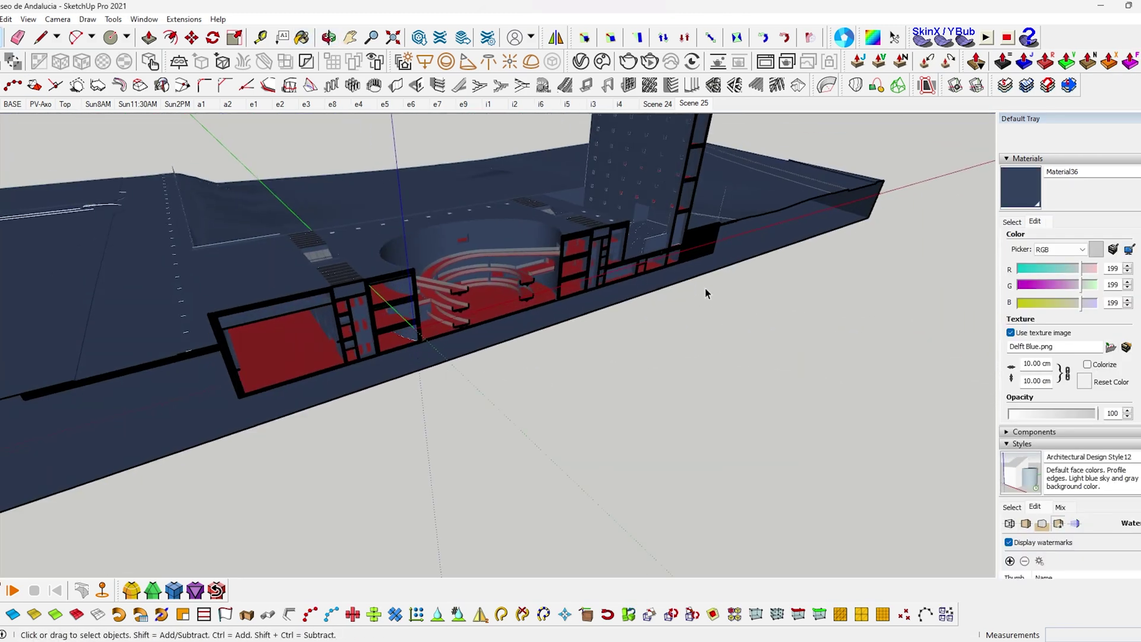
- Return to the Scene 25 view and hide the model axes
{"action": "left_click", "coordinate": [694, 104]}
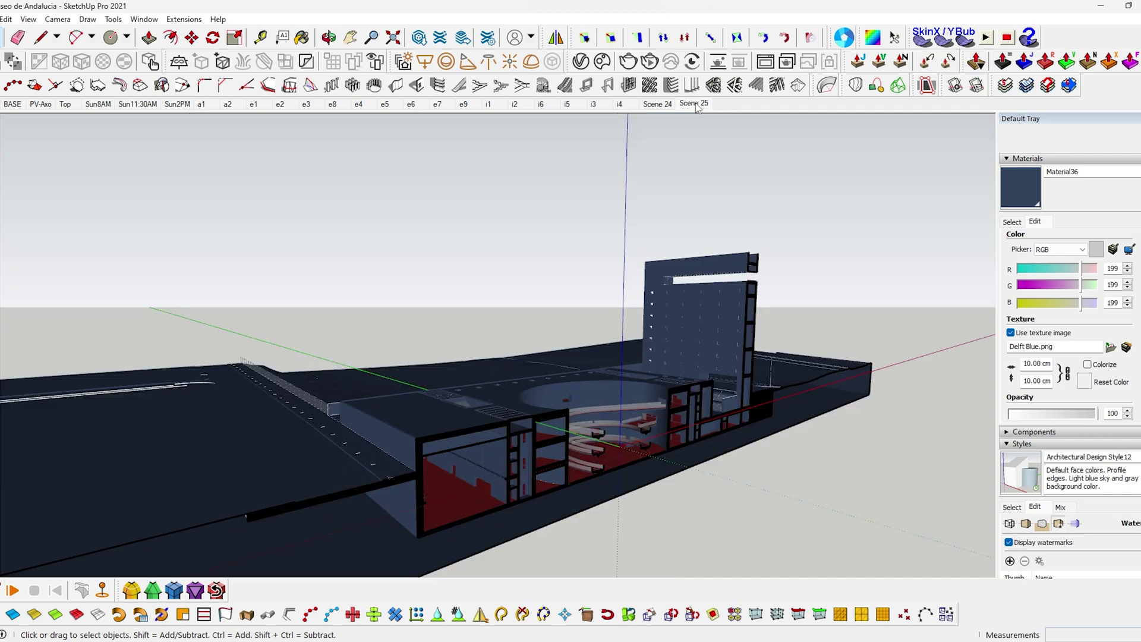
{"action": "left_click", "coordinate": [28, 19]}
{"action": "left_click", "coordinate": [83, 135]}
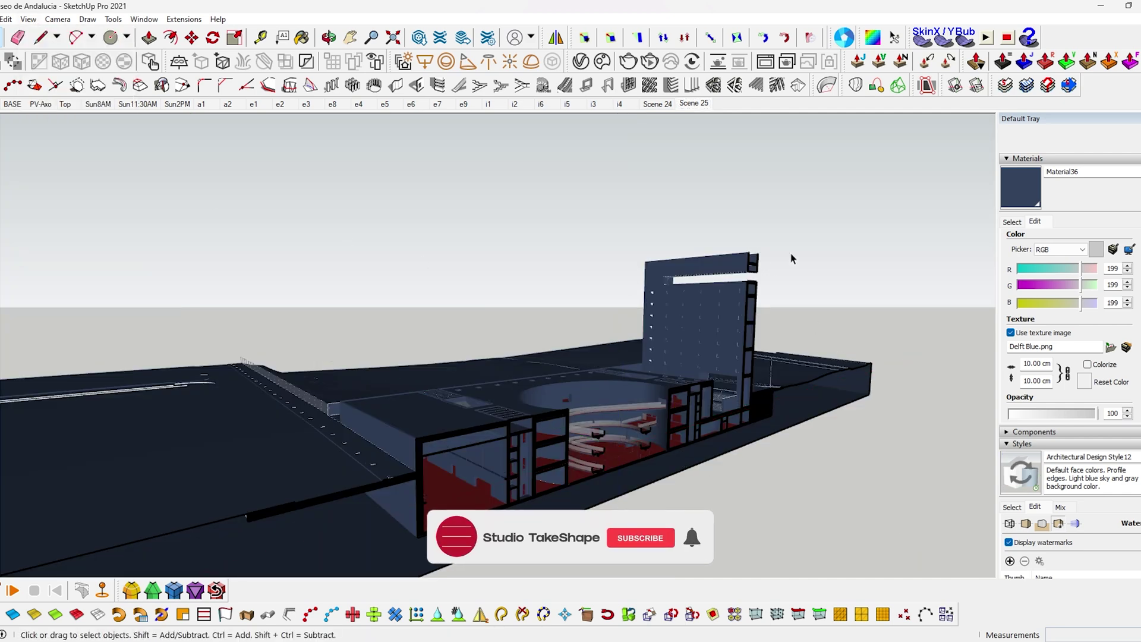
- Turn on the display of edges in the model
{"action": "left_click", "coordinate": [27, 19]}
{"action": "mouse_move", "coordinate": [89, 203]}
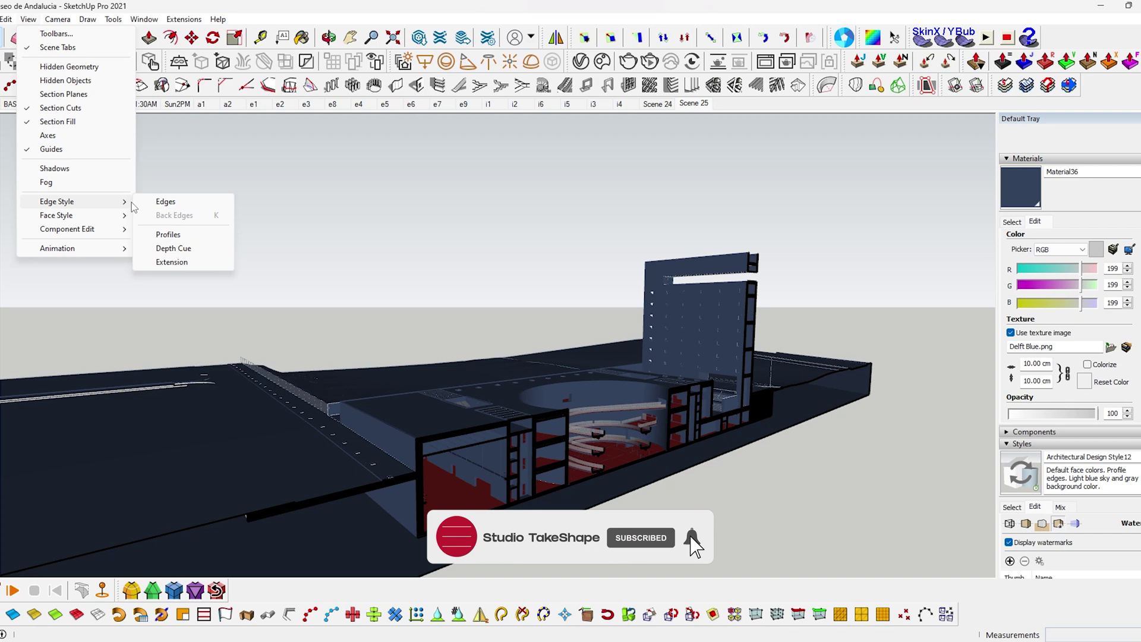
{"action": "left_click", "coordinate": [148, 202]}
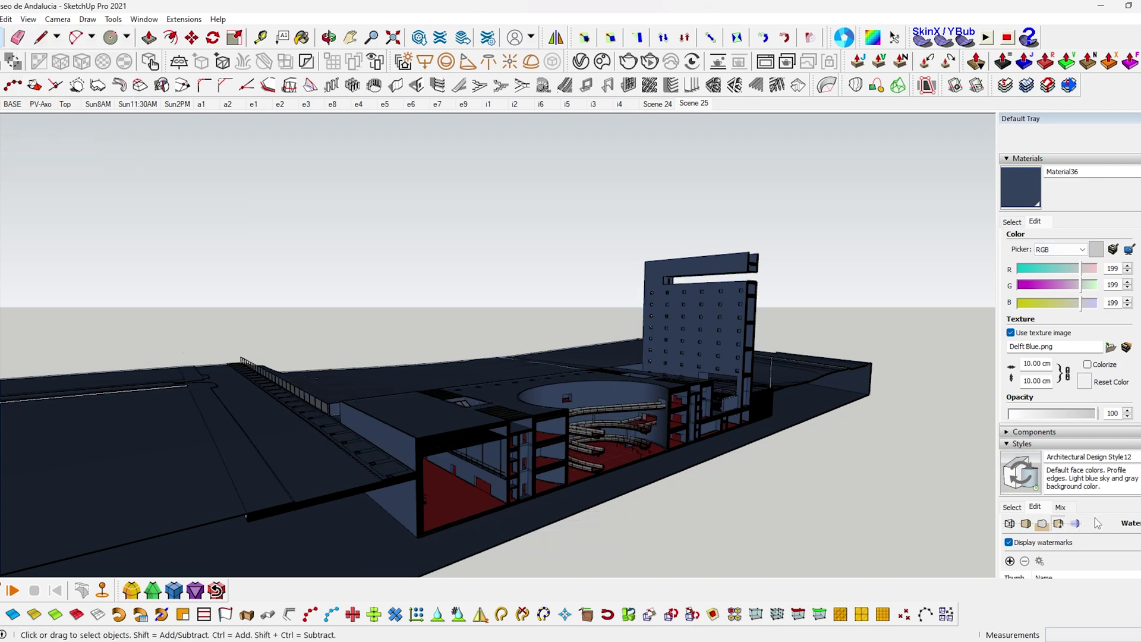
- In the style's edge settings, turn off dashes and set the edge colour to white
{"action": "left_click", "coordinate": [1010, 523]}
{"action": "scroll", "coordinate": [1076, 539], "scroll_direction": "down", "scroll_amount": 3}
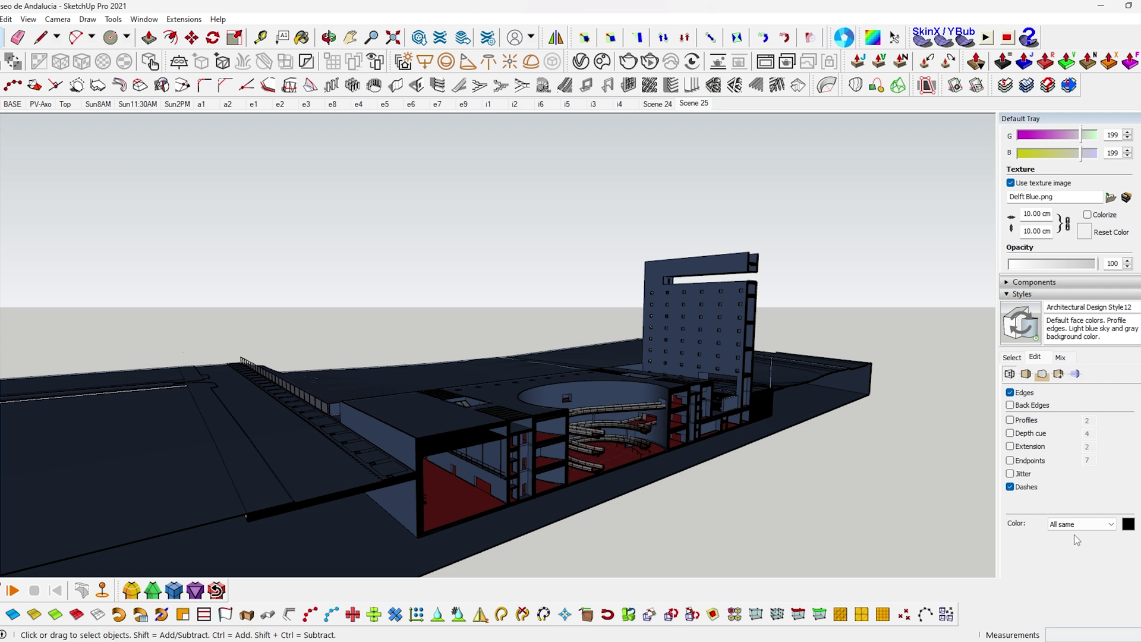
{"action": "left_click", "coordinate": [1010, 487]}
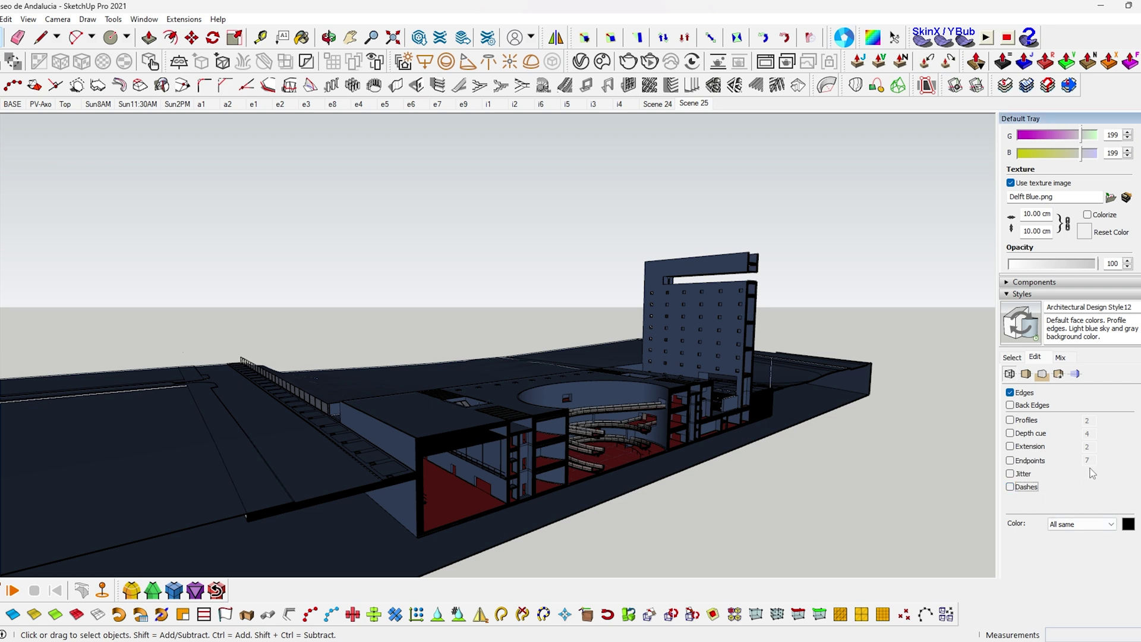
{"action": "left_click", "coordinate": [1128, 524]}
{"action": "left_click", "coordinate": [565, 368]}
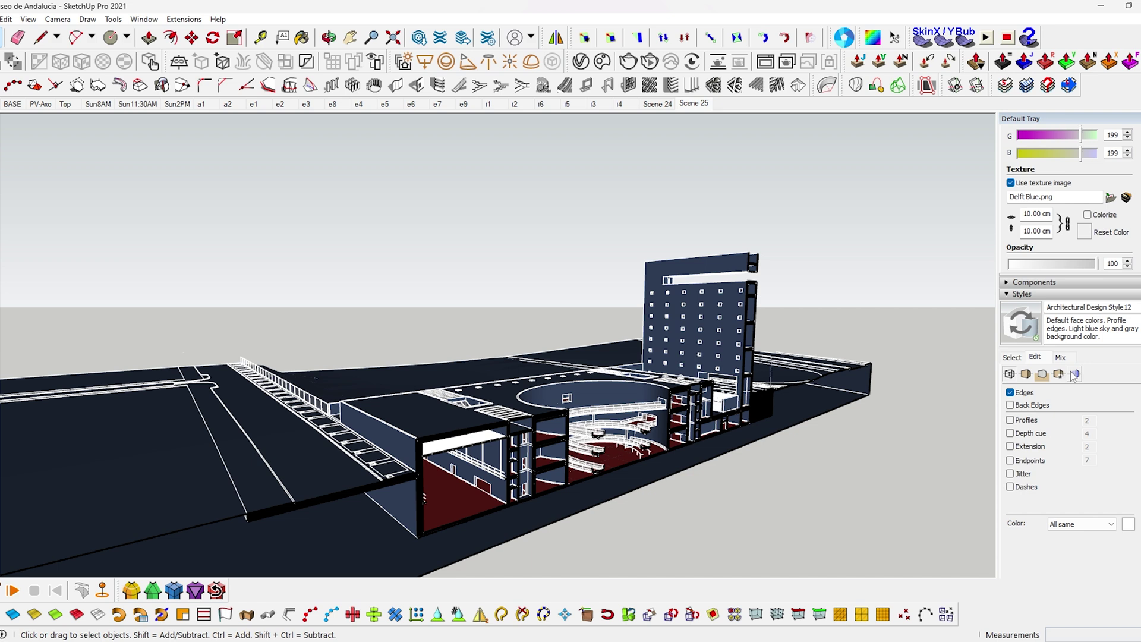
- Set the style's section fill and section line colours to white
{"action": "left_click", "coordinate": [1075, 373]}
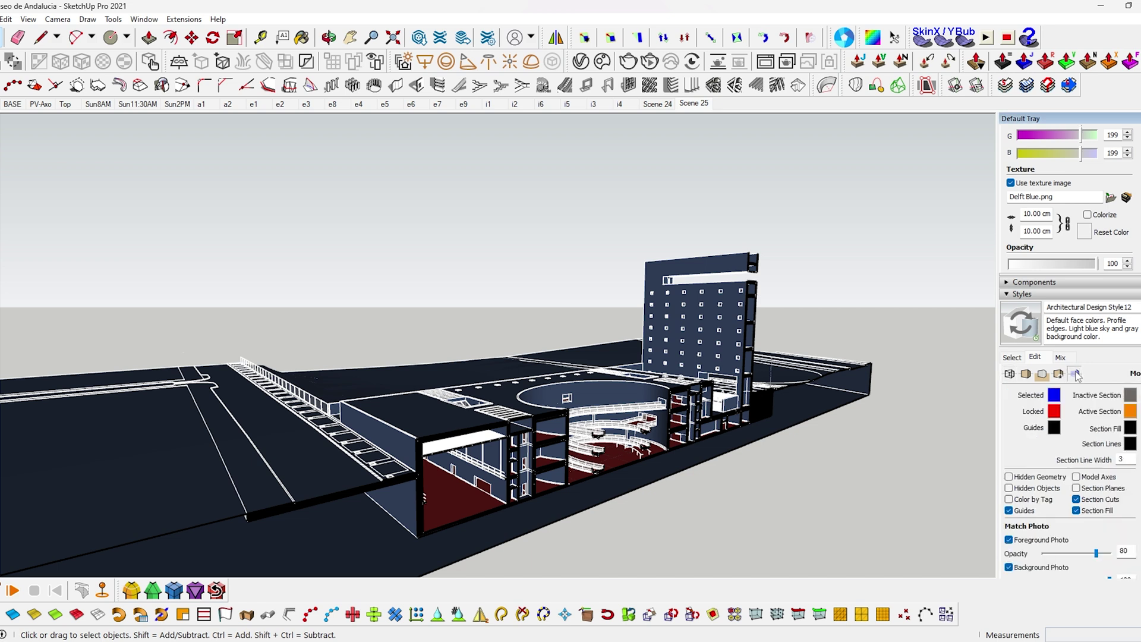
{"action": "left_click", "coordinate": [1130, 427]}
{"action": "left_click", "coordinate": [609, 306]}
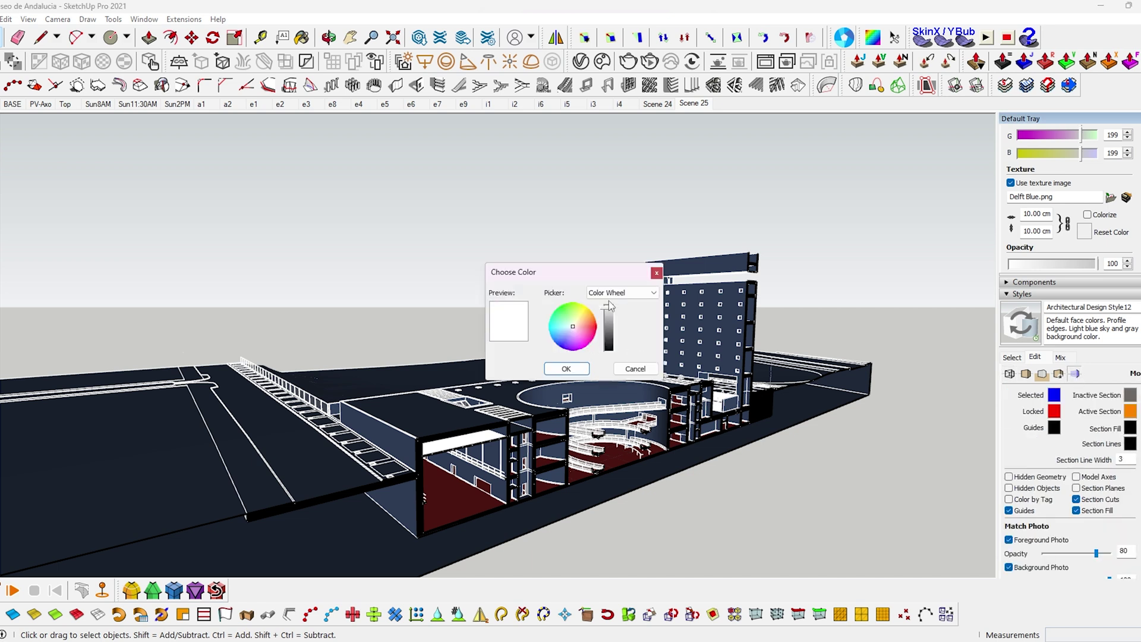
{"action": "left_click", "coordinate": [566, 369]}
{"action": "left_click", "coordinate": [1130, 444]}
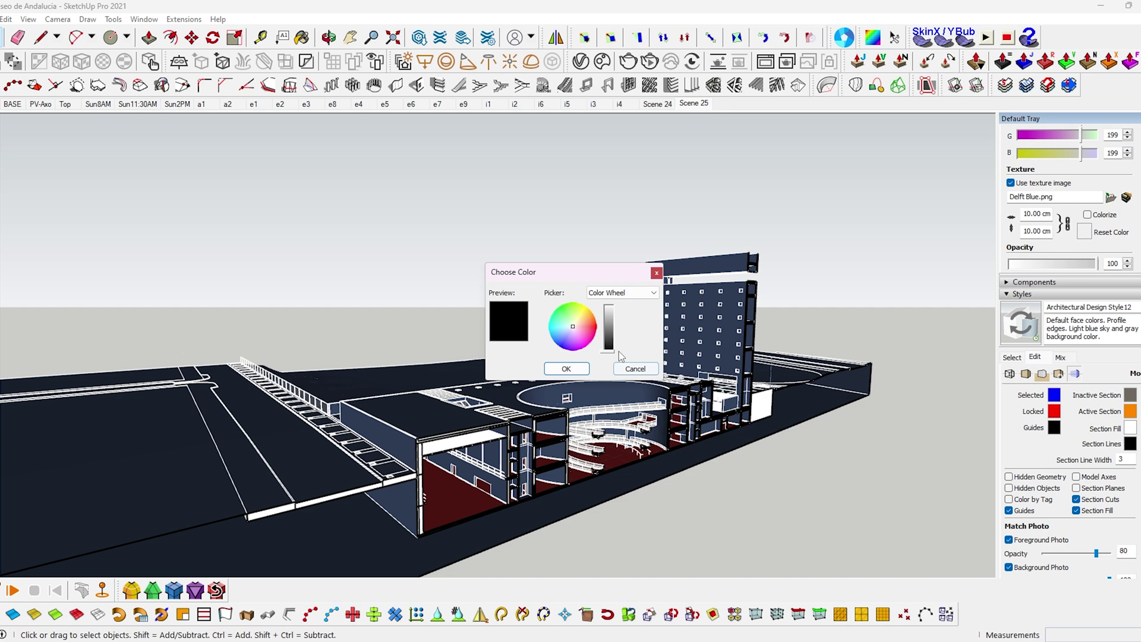
{"action": "left_click", "coordinate": [609, 305]}
{"action": "left_click", "coordinate": [566, 369]}
- Turn off the style's sky and ground, and set the background to a darker grey
{"action": "left_click", "coordinate": [1042, 373]}
{"action": "left_click", "coordinate": [1010, 416]}
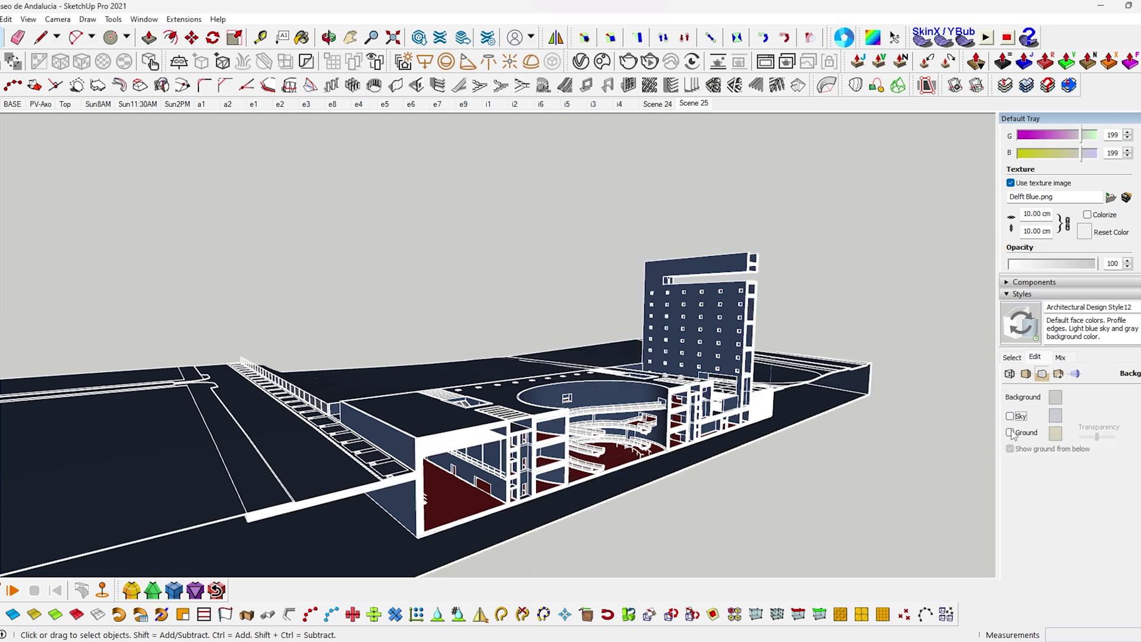
{"action": "left_click", "coordinate": [1053, 400]}
{"action": "left_click_drag", "start_coordinate": [609, 330], "coordinate": [610, 344]}
{"action": "left_click", "coordinate": [566, 369]}
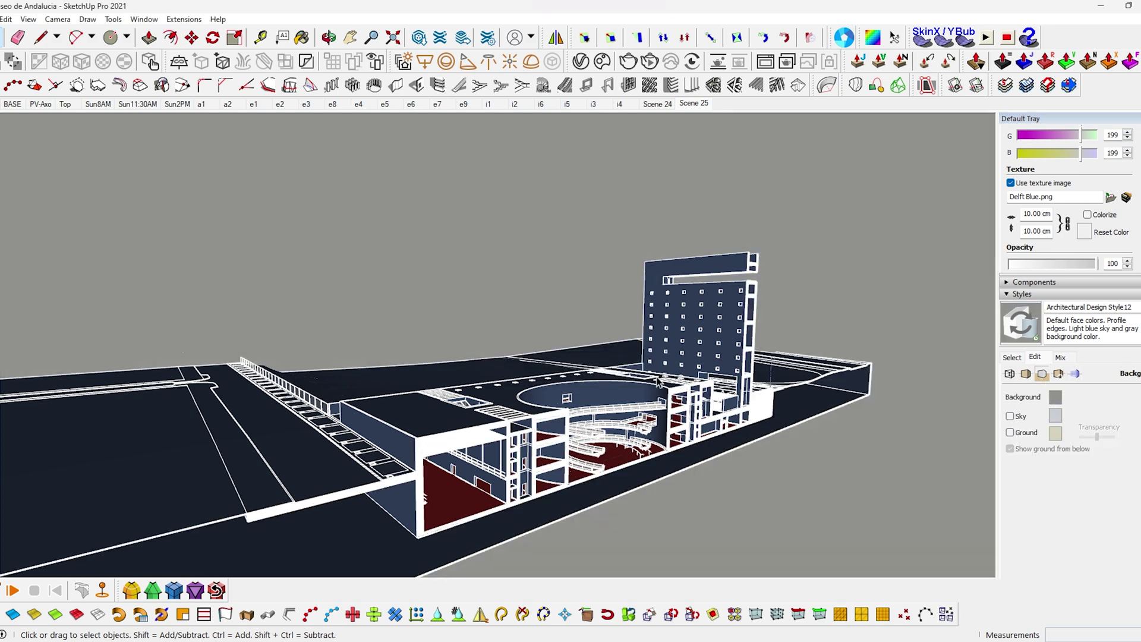
- Add a new scene after Scene 25, saving the style changes as a new style
{"action": "right_click", "coordinate": [695, 104]}
{"action": "left_click", "coordinate": [753, 144]}
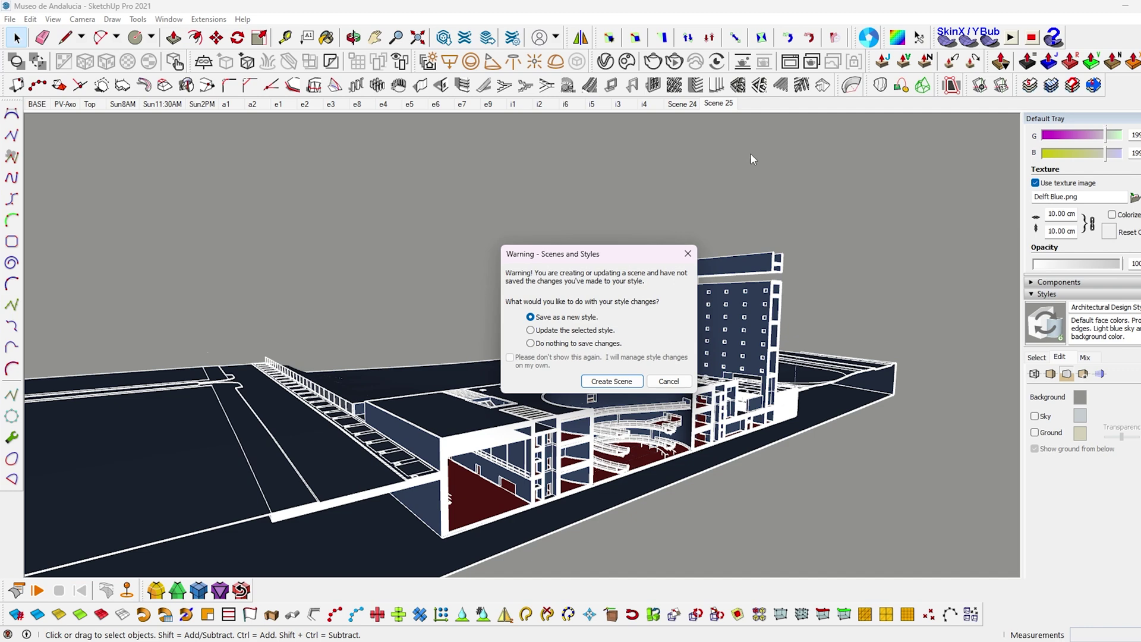
{"action": "left_click", "coordinate": [617, 382]}
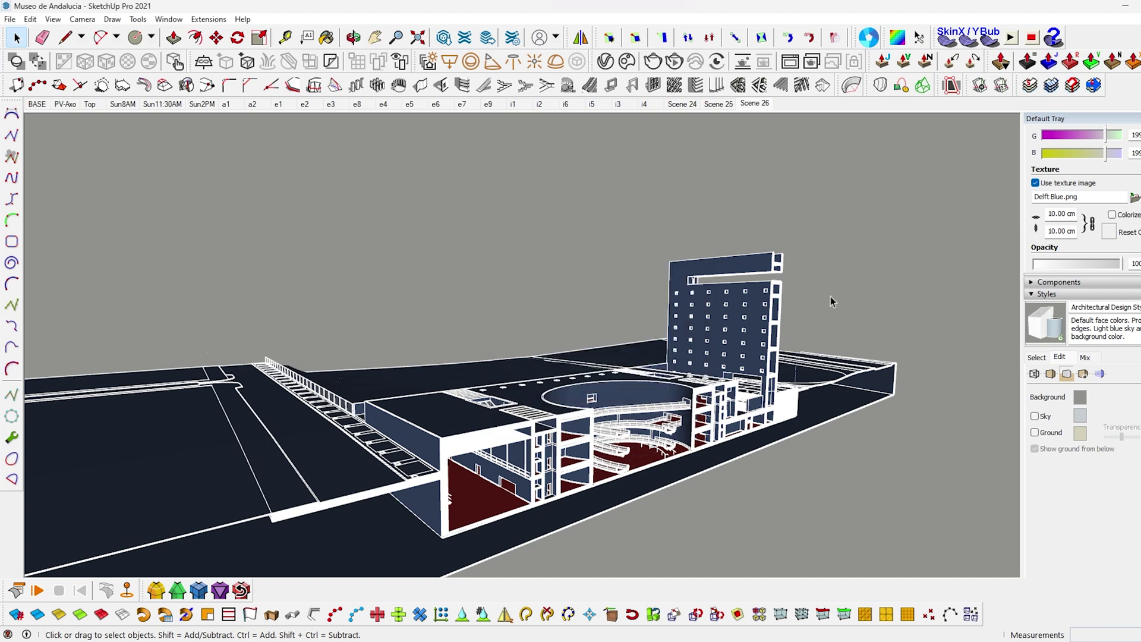
- Export the current view as a JPEG 2D graphic named Axo, using a custom width of 4000 pixels instead of the view size
{"action": "left_click", "coordinate": [10, 20]}
{"action": "mouse_move", "coordinate": [76, 229]}
{"action": "left_click", "coordinate": [315, 265]}
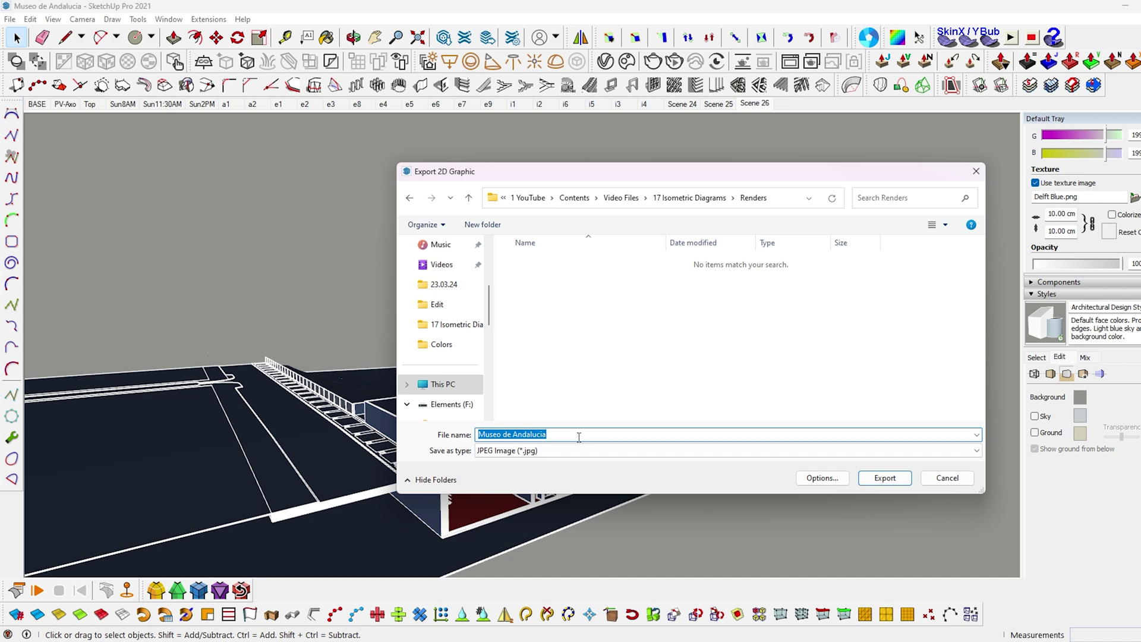
{"action": "type", "text": "Axo"}
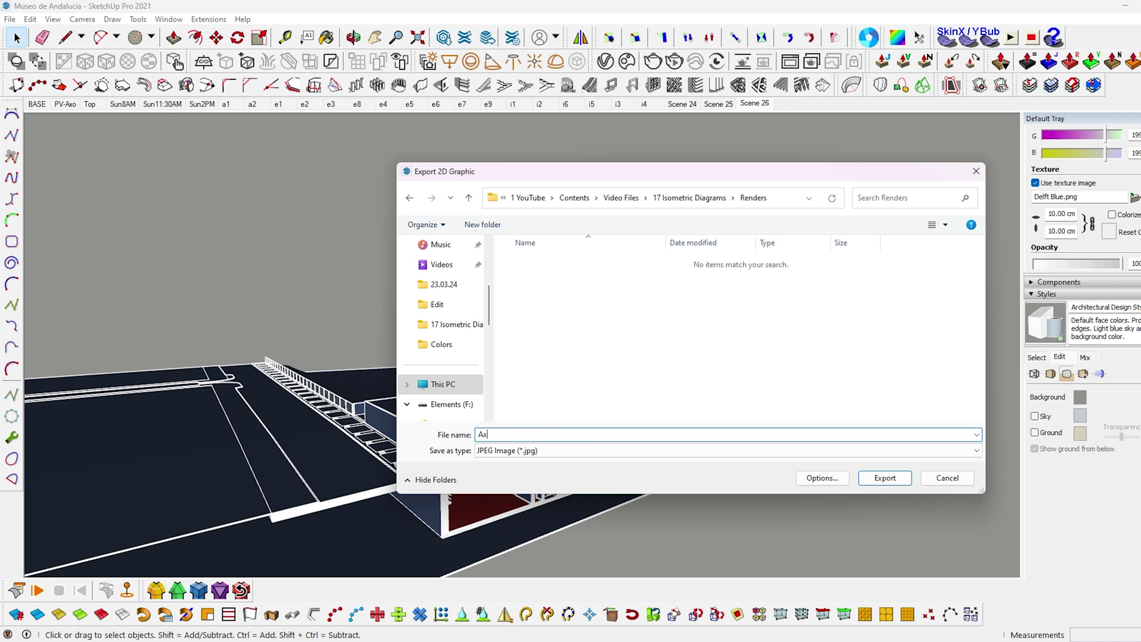
{"action": "left_click", "coordinate": [839, 483]}
{"action": "left_click", "coordinate": [621, 245]}
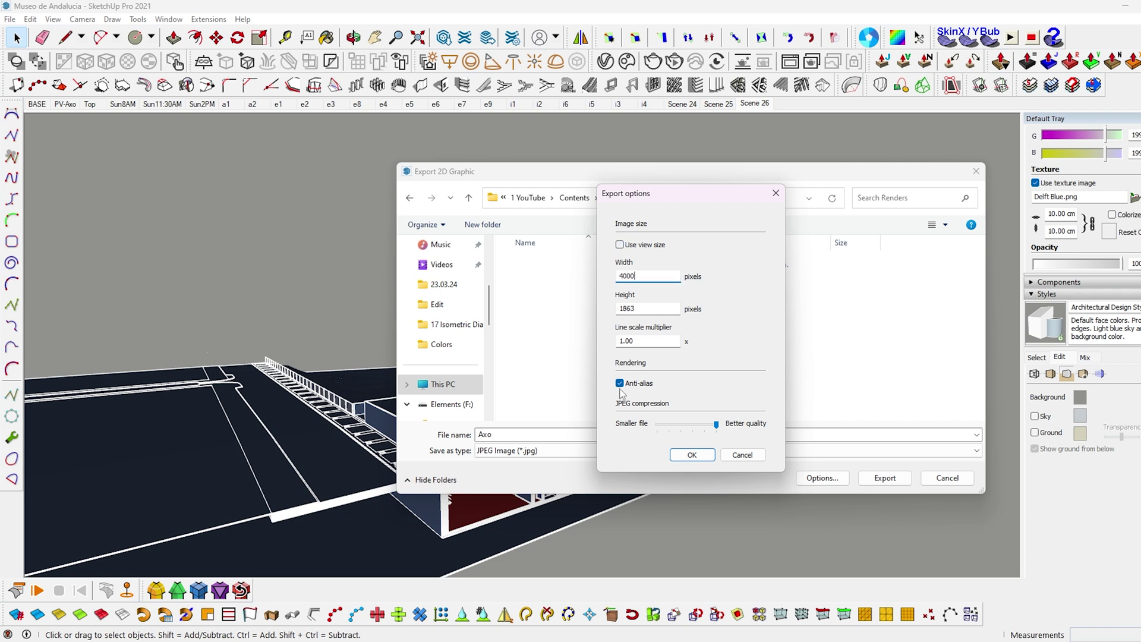
{"action": "left_click", "coordinate": [691, 455]}
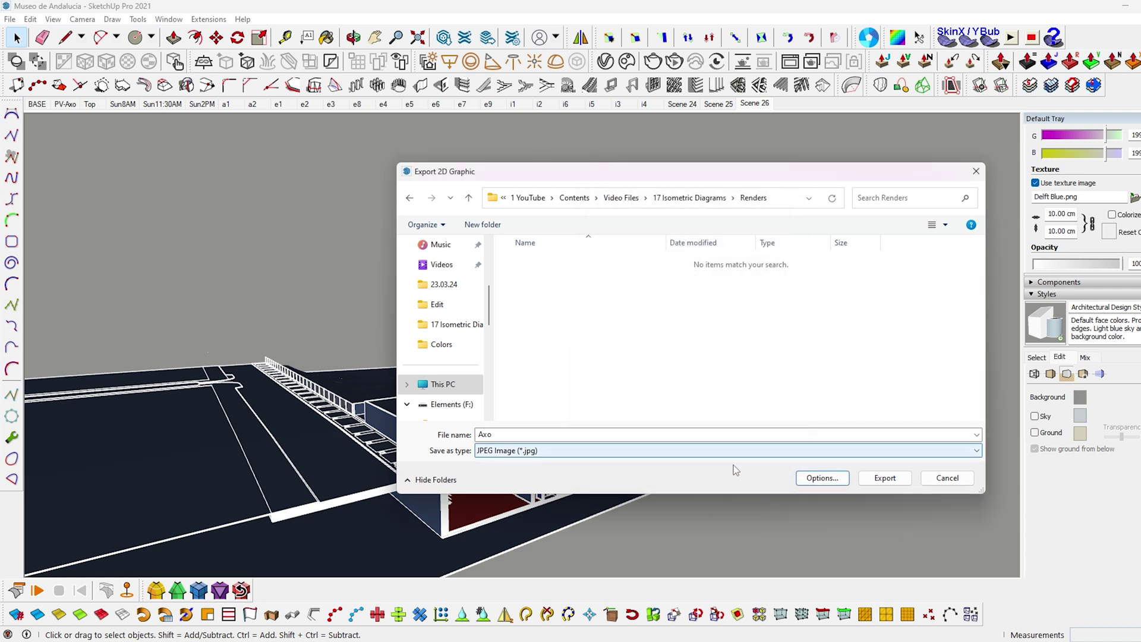
{"action": "left_click", "coordinate": [884, 478]}
- Switch the camera to parallel projection and frame the sectioned museum closely from above at an angle
{"action": "key", "text": "z"}
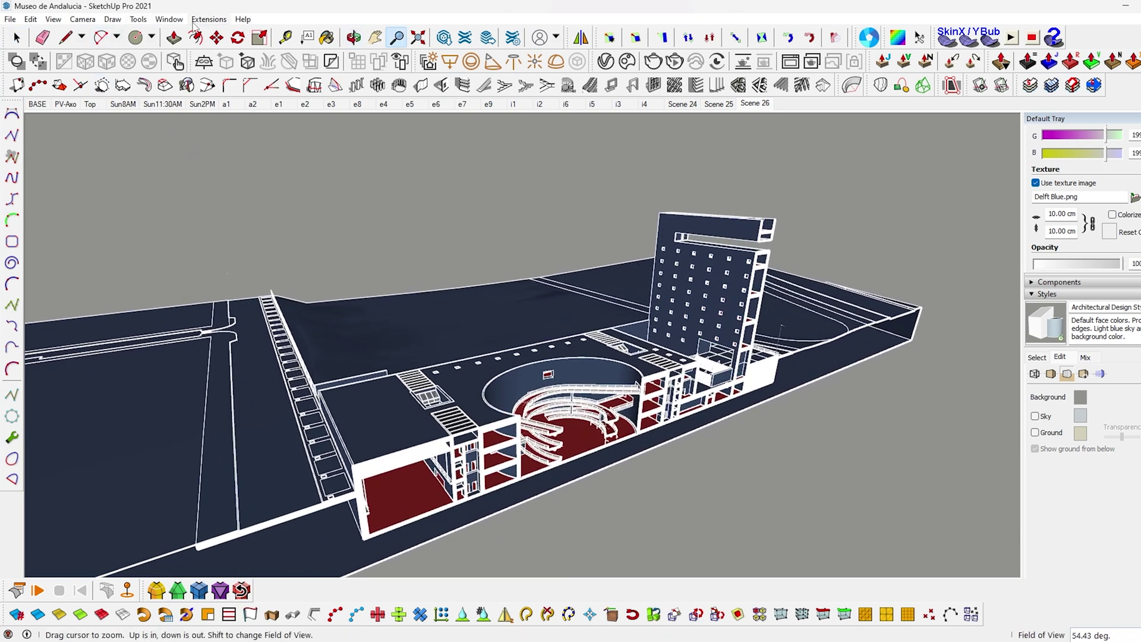
{"action": "left_click", "coordinate": [83, 19]}
{"action": "left_click", "coordinate": [110, 80]}
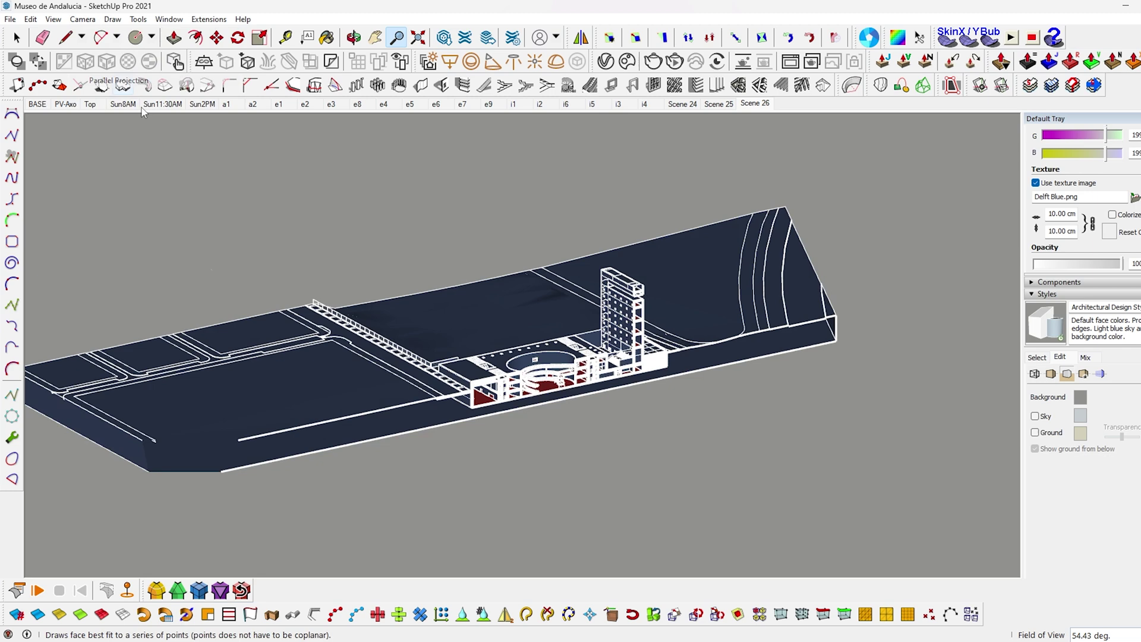
{"action": "scroll", "coordinate": [574, 334], "scroll_direction": "up", "scroll_amount": 5}
{"action": "middle_click_drag", "start_coordinate": [574, 334], "coordinate": [600, 309]}
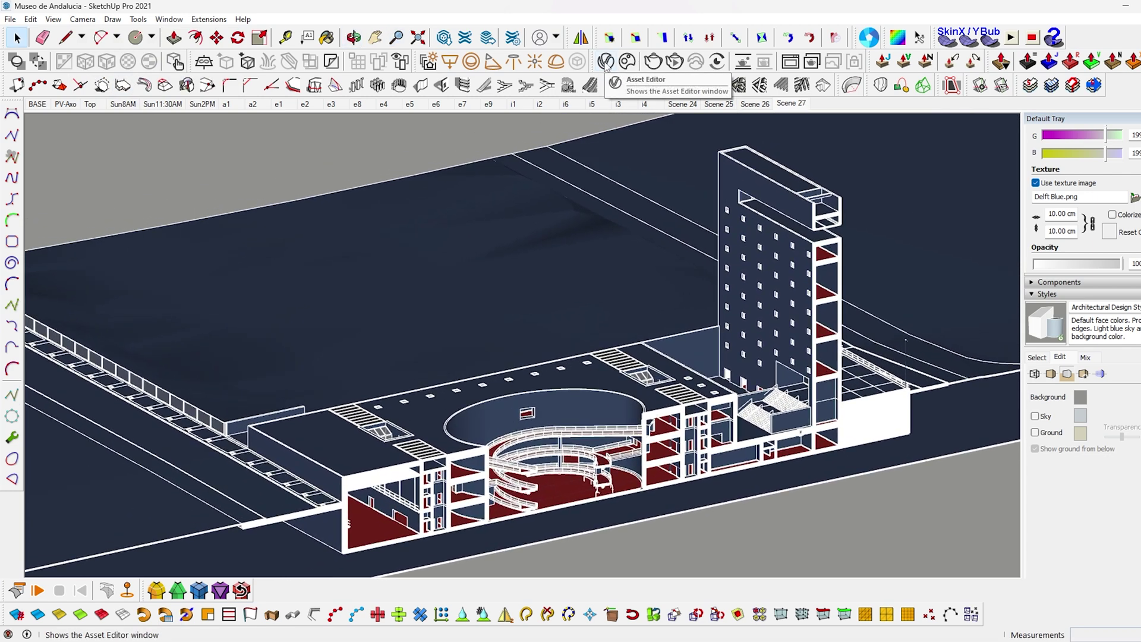
- In the V-Ray Asset Editor's render settings, set the render quality to High
{"action": "left_click", "coordinate": [605, 61]}
{"action": "left_click", "coordinate": [562, 140]}
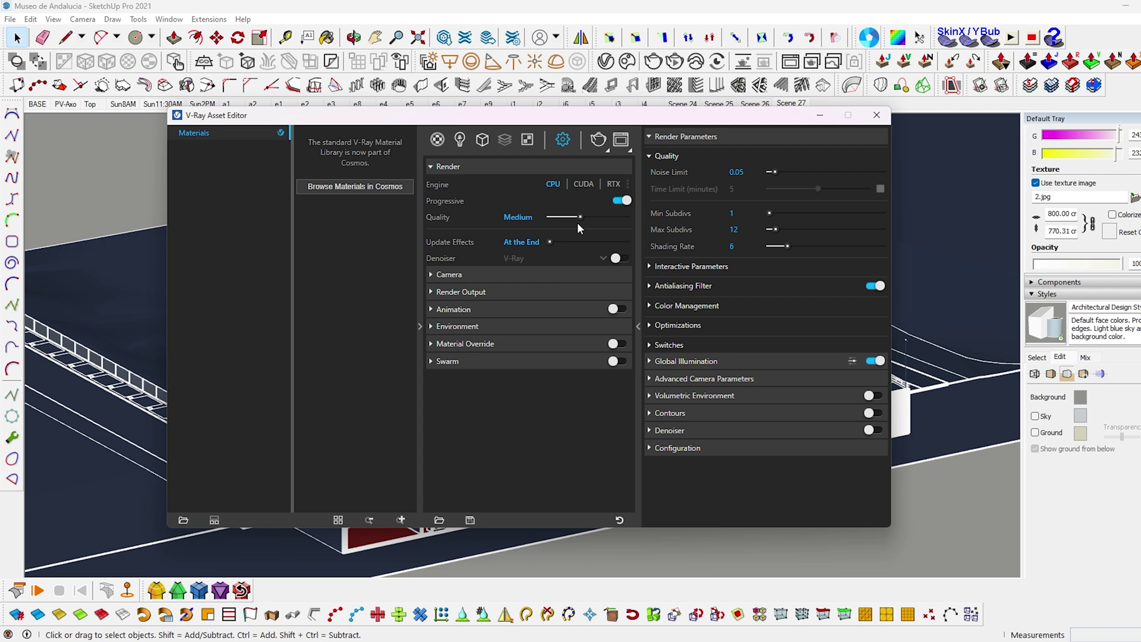
{"action": "left_click", "coordinate": [604, 217]}
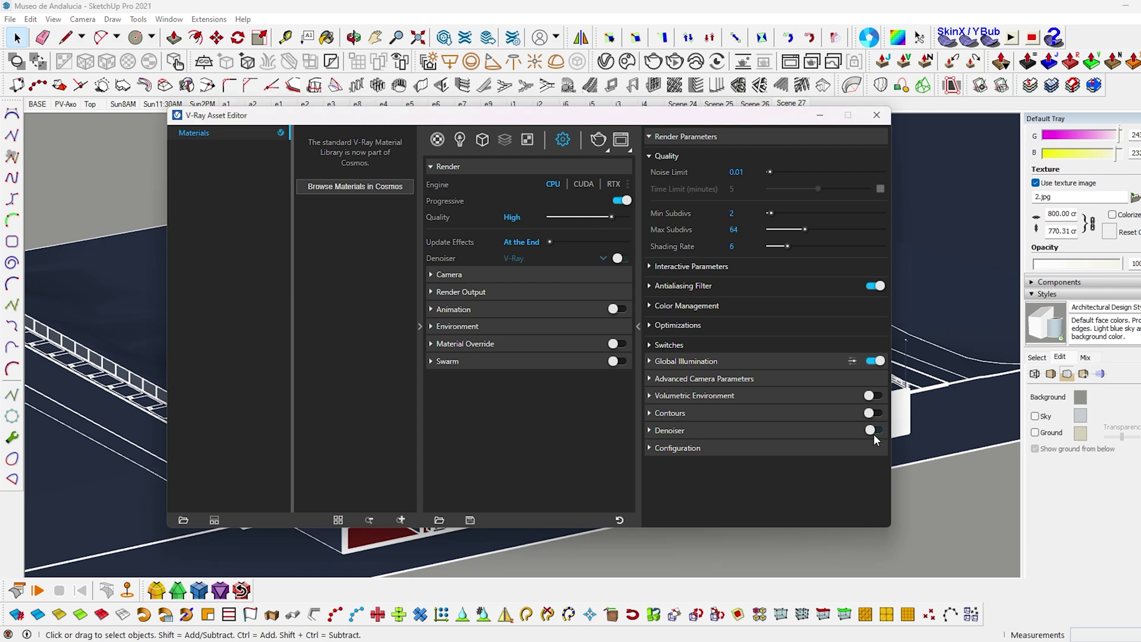
- Enable V-Ray's material override and set the override colour to pure white
{"action": "left_click", "coordinate": [431, 344]}
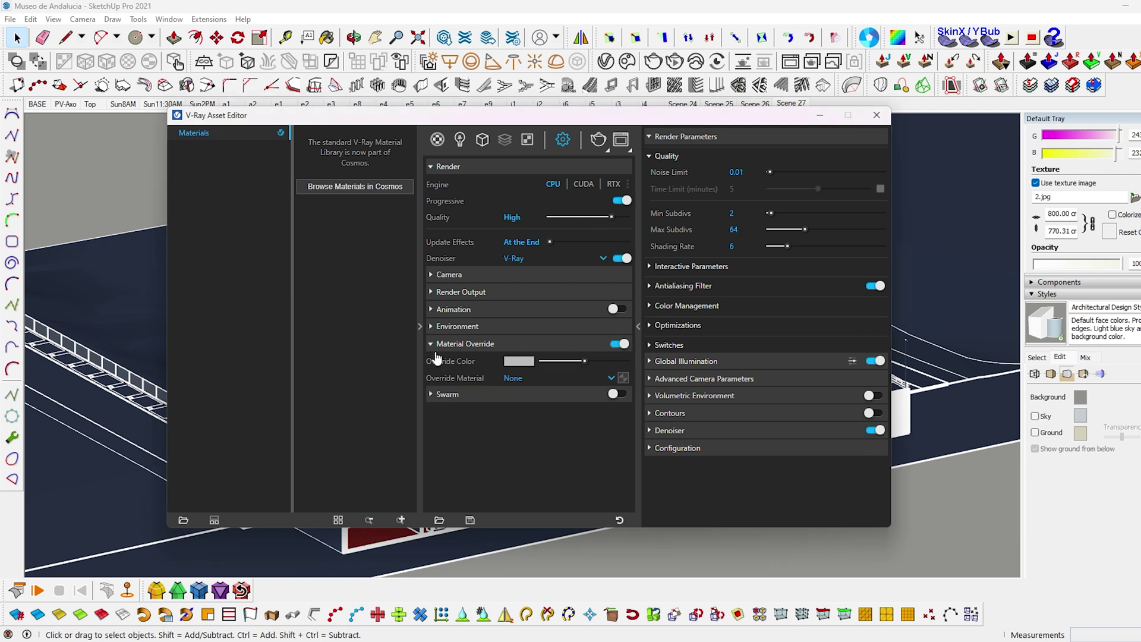
{"action": "left_click", "coordinate": [519, 360]}
{"action": "left_click", "coordinate": [663, 268]}
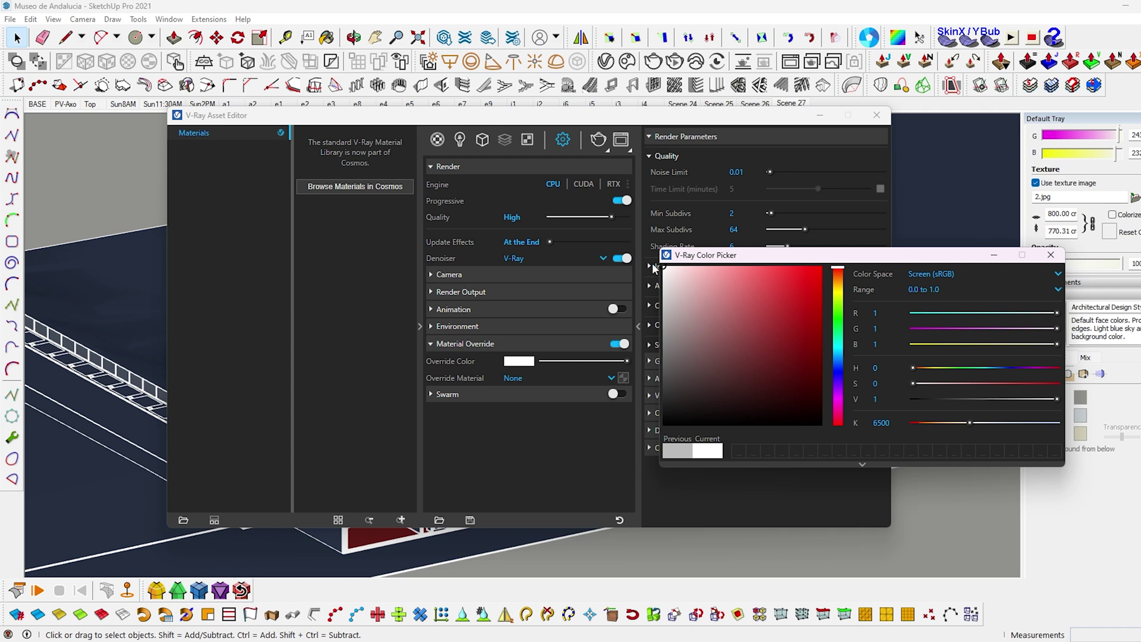
- Set the V-Ray render output width to 4000 pixels at the 16:9 aspect ratio
{"action": "left_click", "coordinate": [431, 292]}
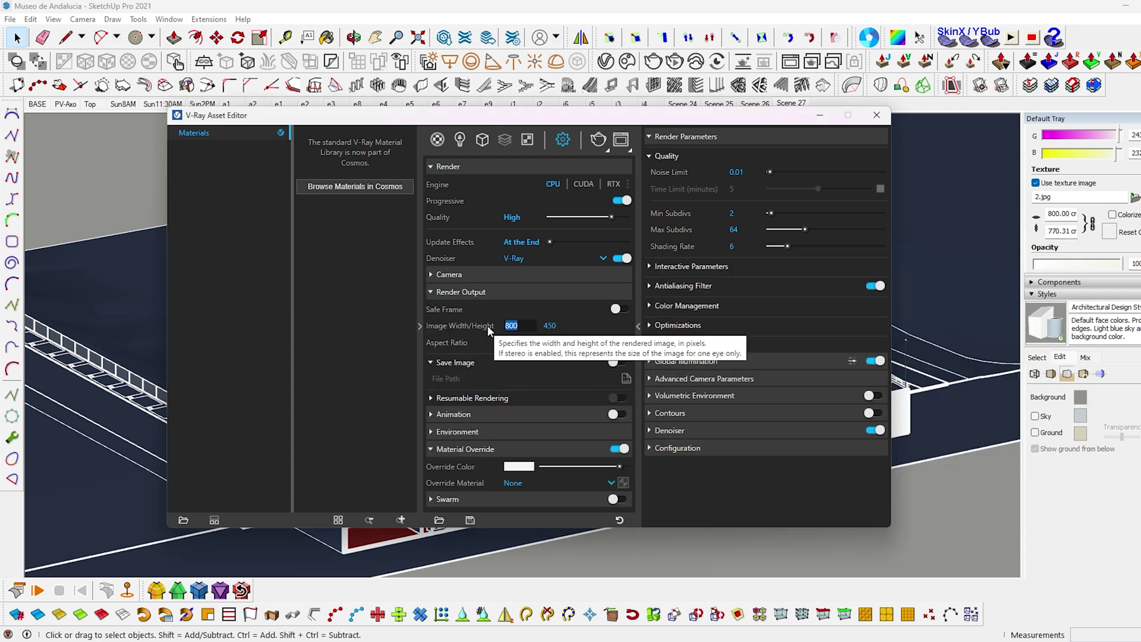
{"action": "type", "text": "4000"}
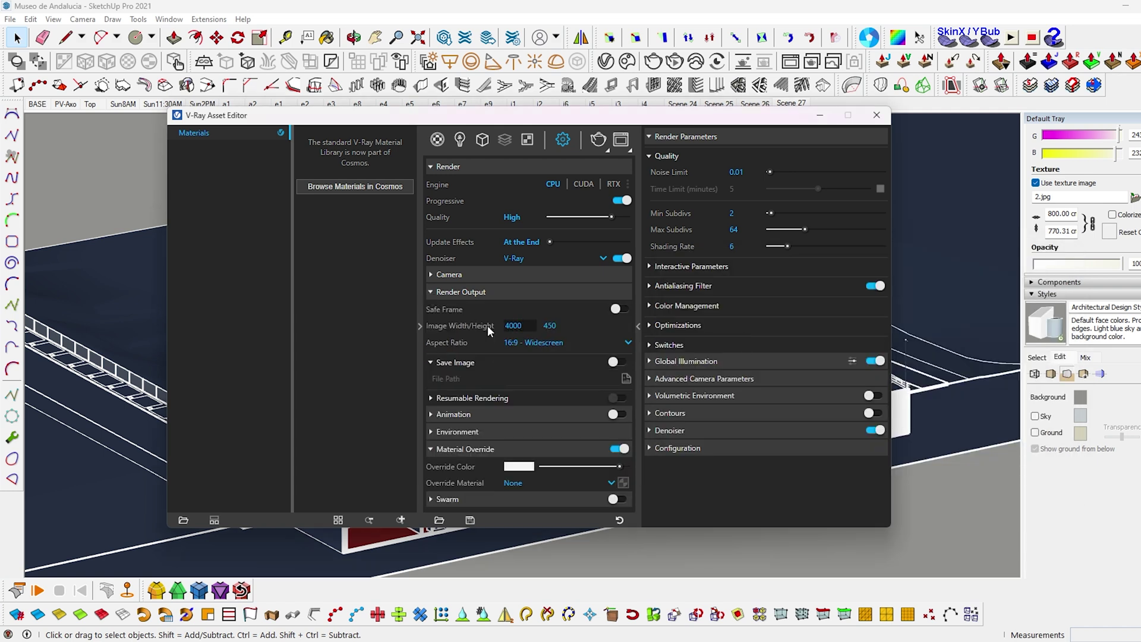
{"action": "key", "text": "Return"}
- Set up a fast test render with Low+ quality and an image width of 800 pixels
{"action": "left_click", "coordinate": [564, 218]}
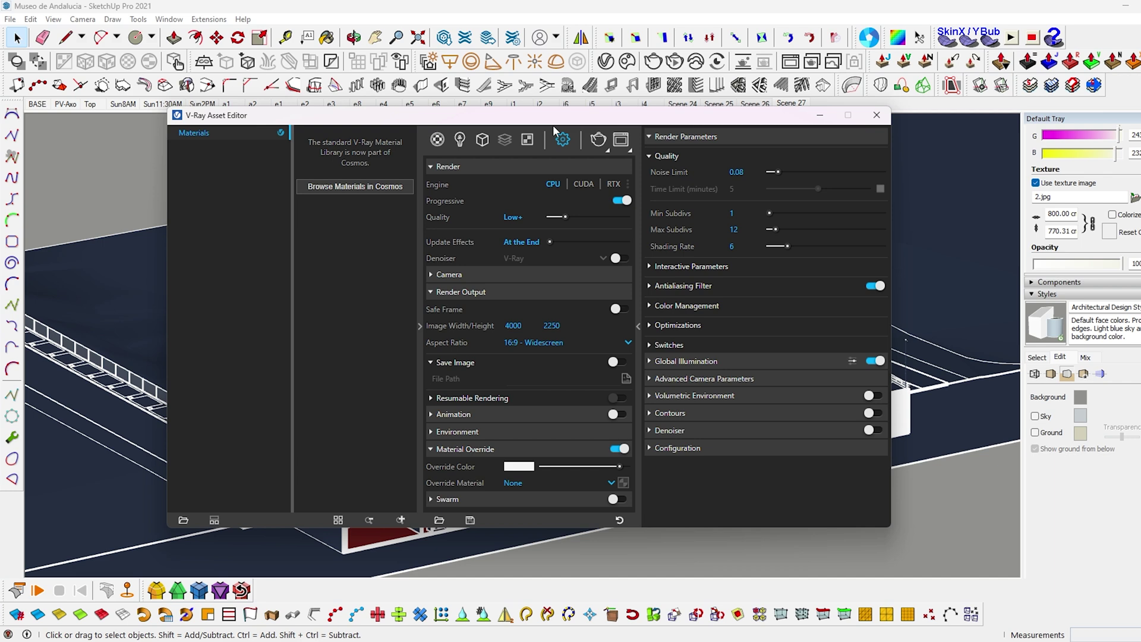
{"action": "left_click", "coordinate": [513, 325]}
{"action": "type", "text": "800"}
{"action": "key", "text": "Return"}
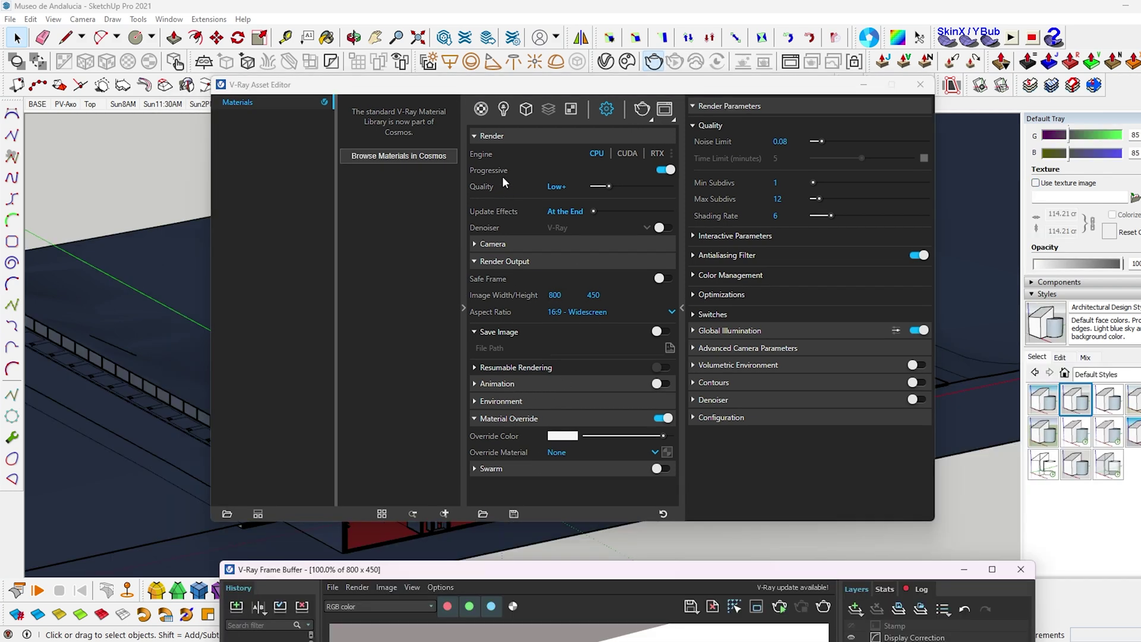
- Soften the V-Ray SunLight's shadows by setting its size multiplier to 100 and raising it to 500
{"action": "left_click", "coordinate": [503, 110]}
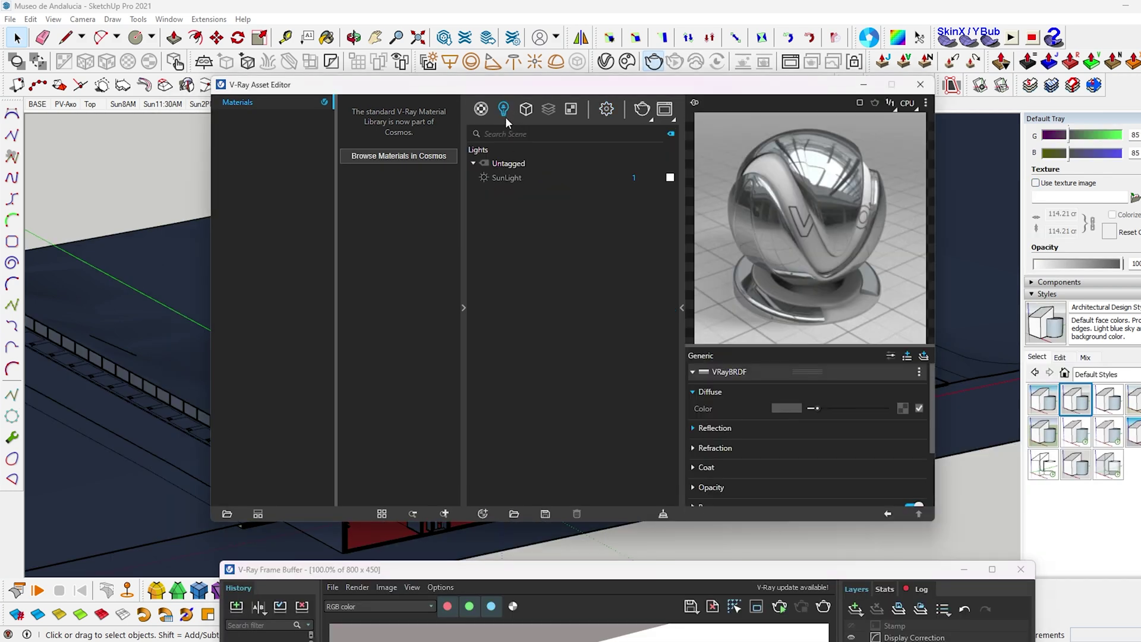
{"action": "left_click", "coordinate": [537, 178]}
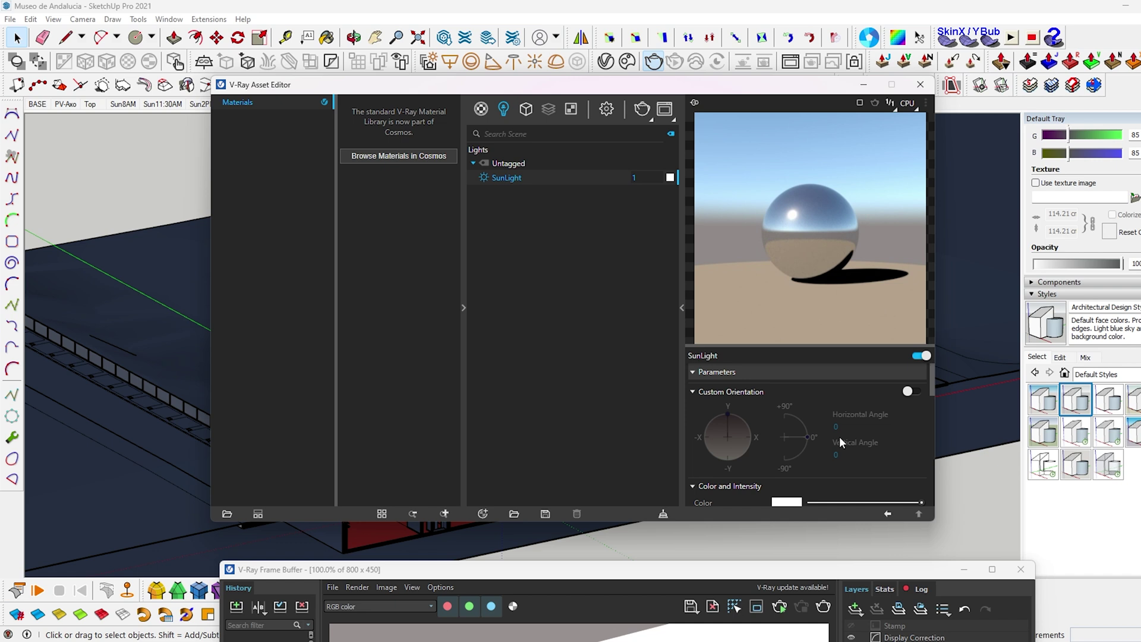
{"action": "scroll", "coordinate": [839, 436], "scroll_direction": "down", "scroll_amount": 2}
{"action": "scroll", "coordinate": [791, 393], "scroll_direction": "up", "scroll_amount": 1}
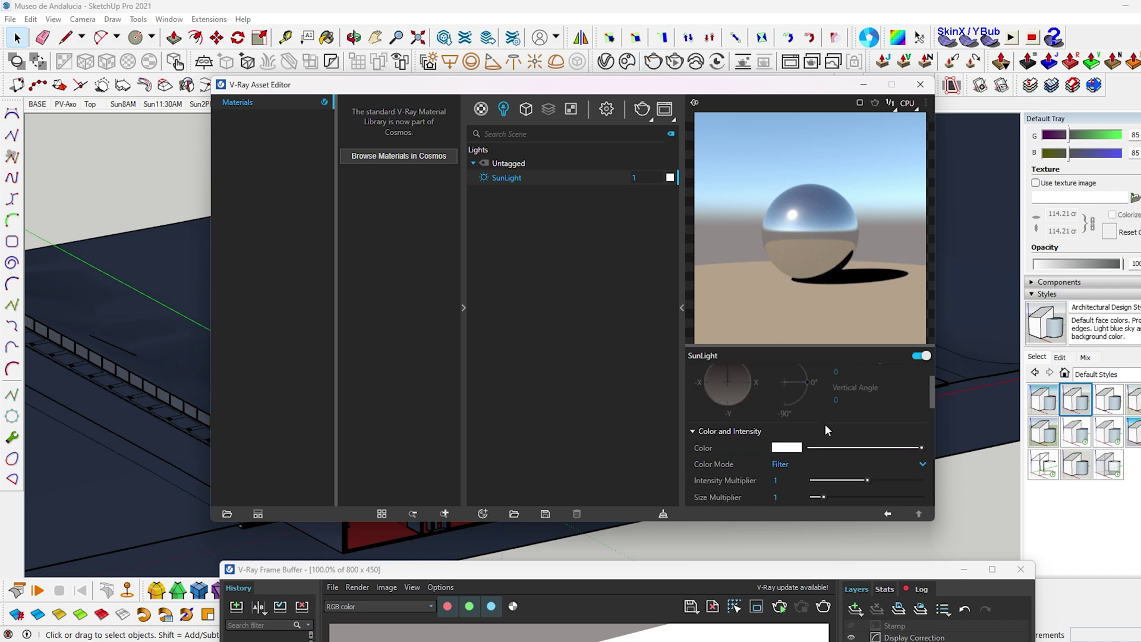
{"action": "scroll", "coordinate": [827, 429], "scroll_direction": "down", "scroll_amount": 1}
{"action": "type", "text": "100"}
{"action": "key", "text": "Return"}
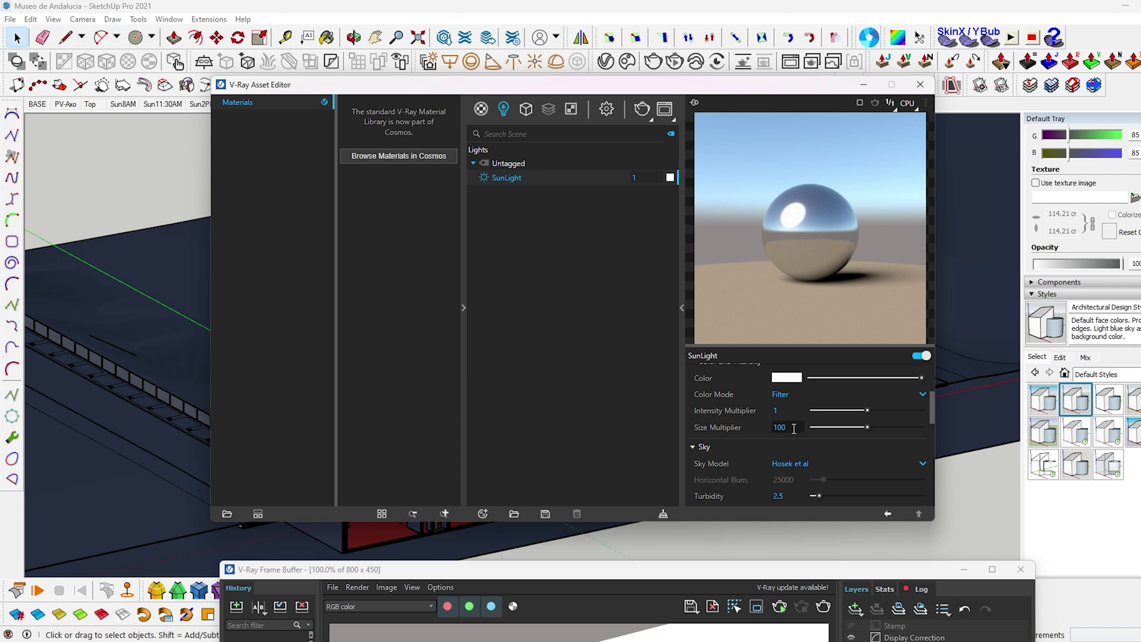
{"action": "type", "text": "500"}
{"action": "key", "text": "Return"}
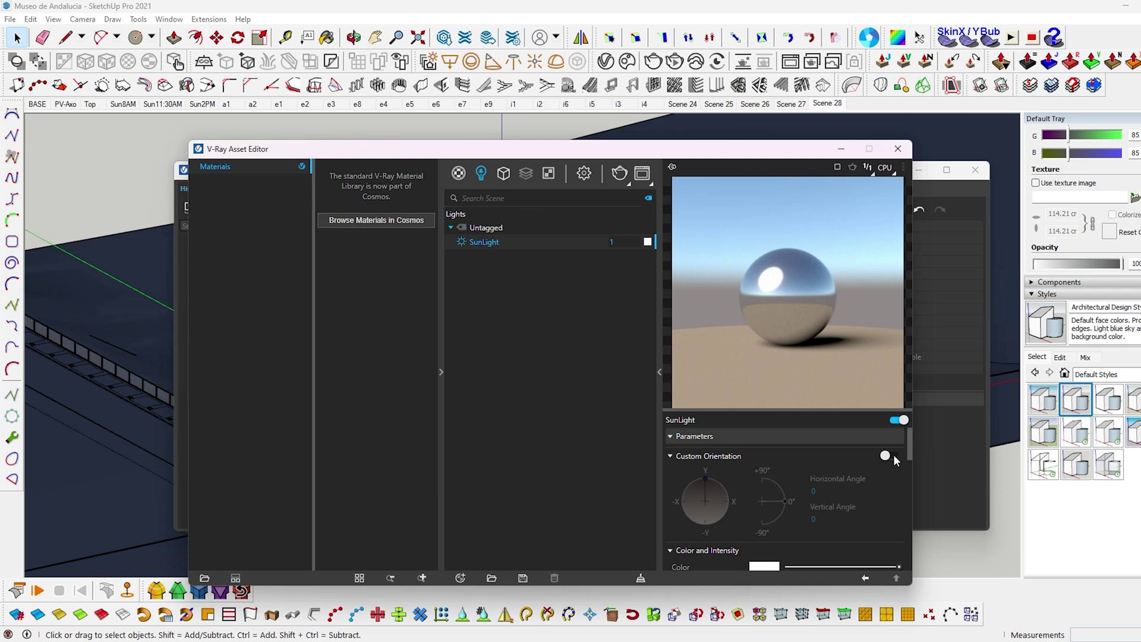
- Enable custom orientation for the SunLight, raise its vertical angle to about 65.9 degrees and adjust its horizontal direction
{"action": "left_click", "coordinate": [885, 455]}
{"action": "left_click_drag", "start_coordinate": [789, 502], "coordinate": [773, 478]}
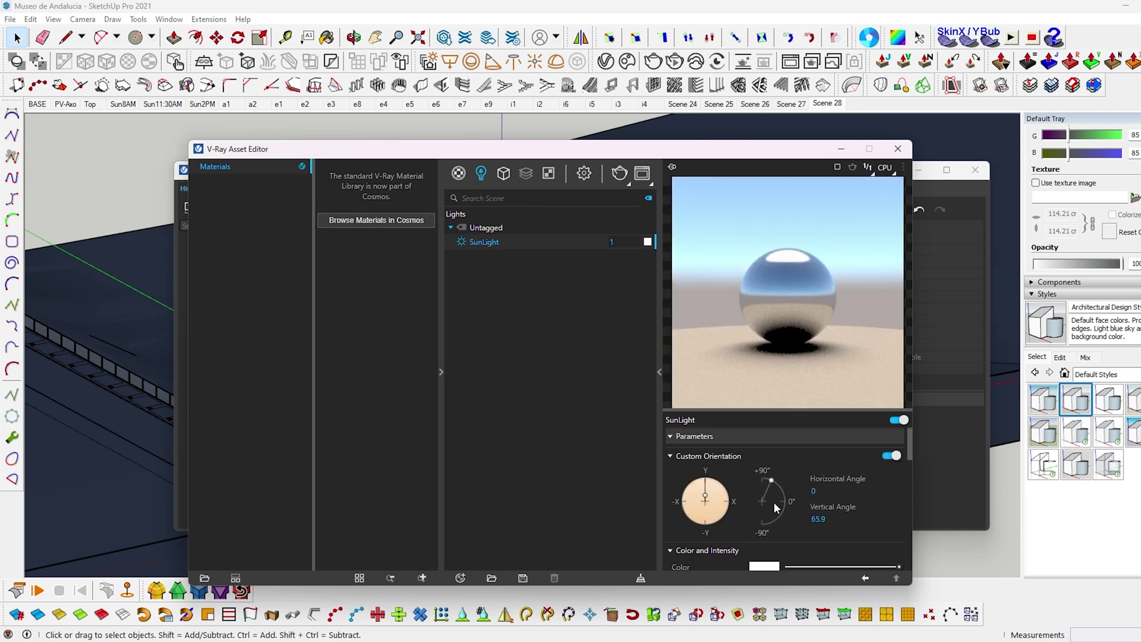
{"action": "left_click", "coordinate": [714, 500]}
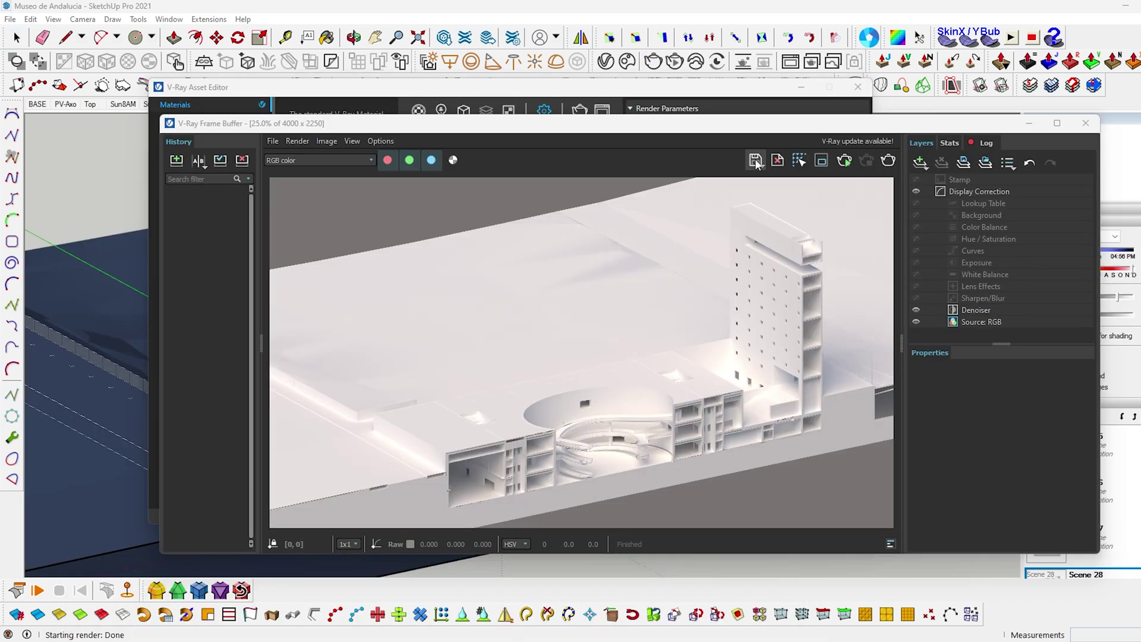
- Save the finished V-Ray render as a PNG named Axo Styrofoam in the Renders folder
{"action": "left_click", "coordinate": [755, 159]}
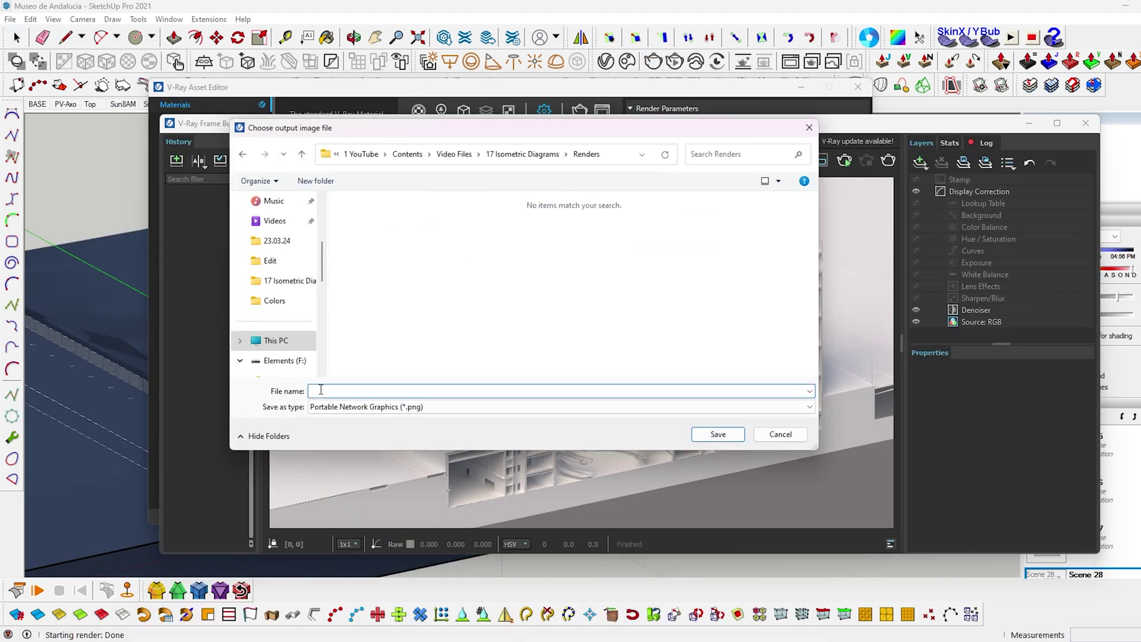
{"action": "type", "text": "Axo Styrofoam"}
{"action": "key", "text": "Return"}
- In Photoshop, place the Axo Styrofoam render over the Axo 2.jpg background, aligned with the linework
{"action": "left_click_drag", "start_coordinate": [209, 111], "coordinate": [632, 451]}
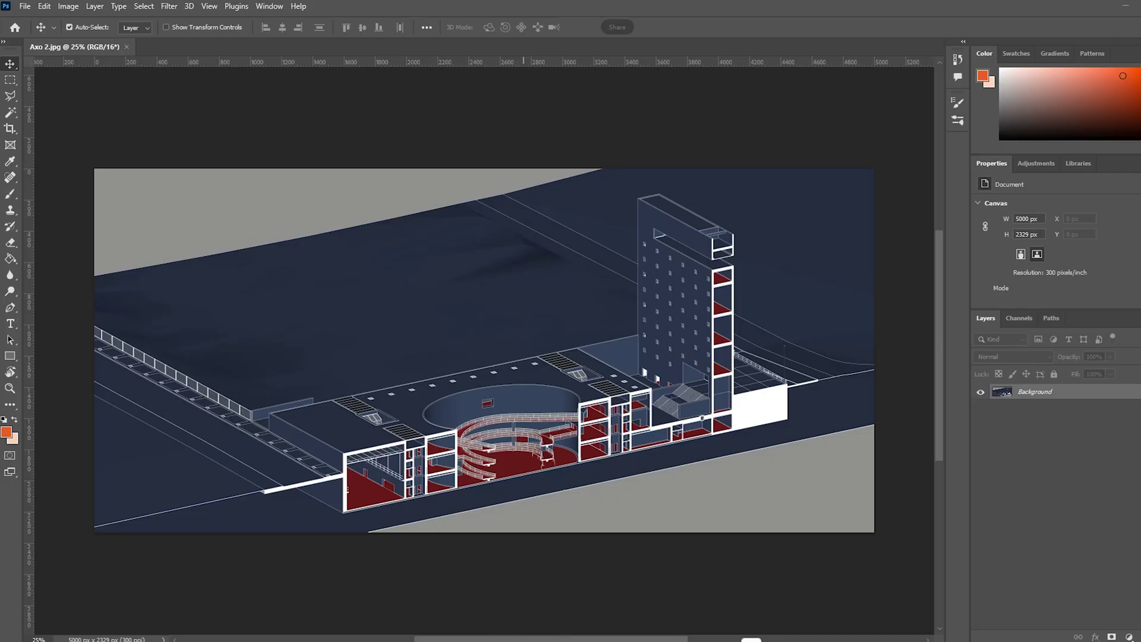
{"action": "left_click_drag", "start_coordinate": [649, 380], "coordinate": [550, 396]}
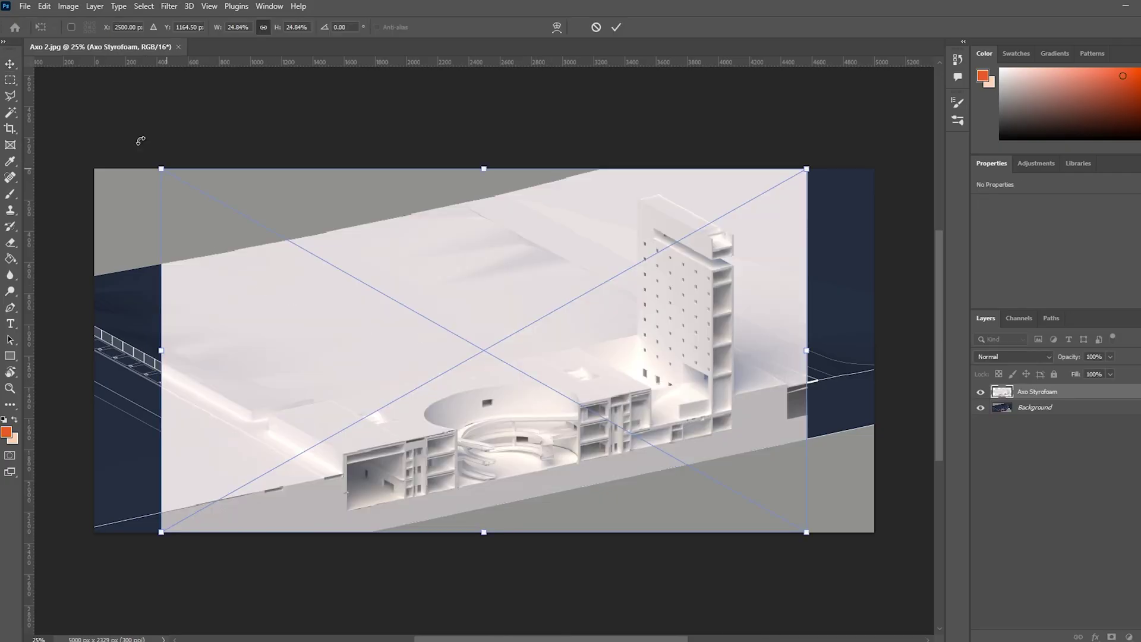
{"action": "left_click", "coordinate": [10, 64]}
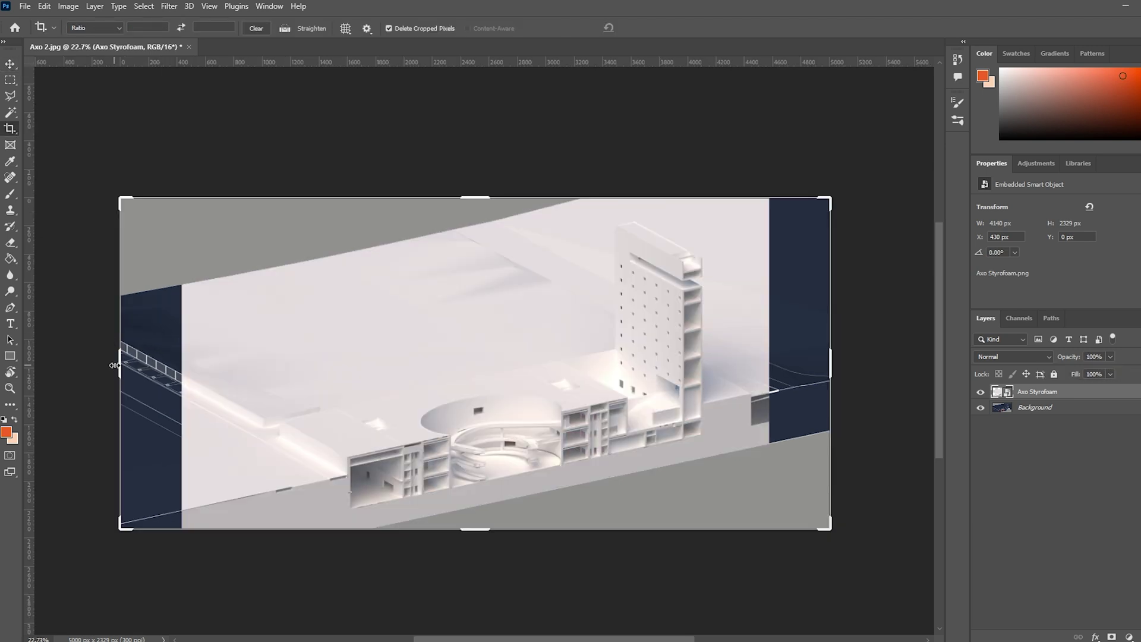
- Crop the canvas narrower around the building and extend it vertically to a portrait format of about 3215 × 4053 px
{"action": "left_click_drag", "start_coordinate": [119, 365], "coordinate": [205, 357]}
{"action": "left_click_drag", "start_coordinate": [474, 198], "coordinate": [493, 72], "text": "alt"}
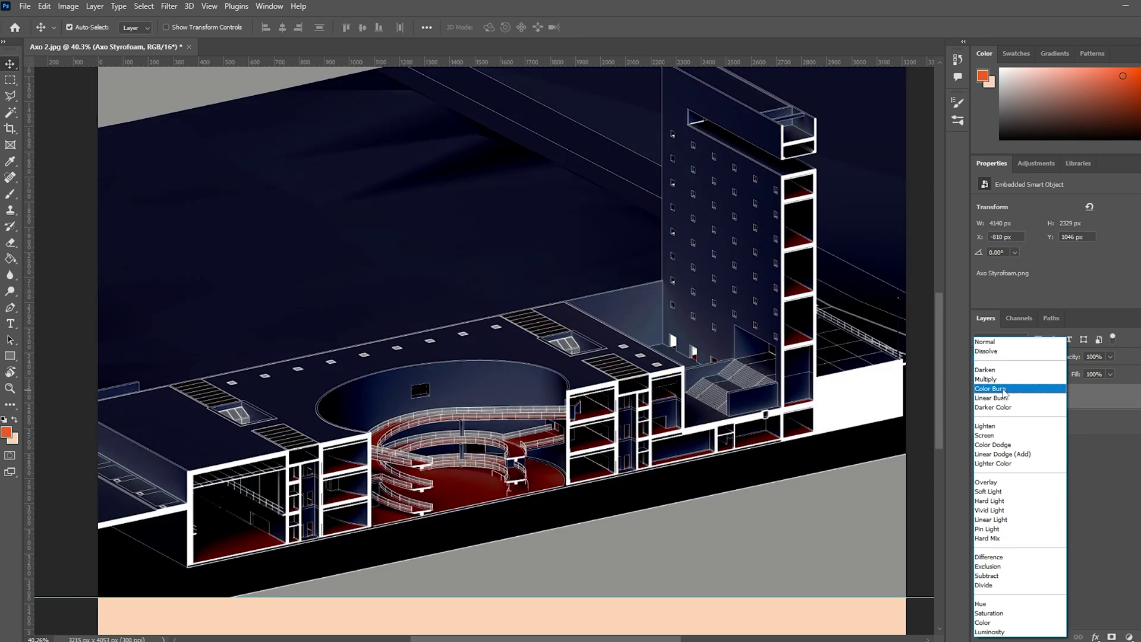
- Compare the blend modes on the Axo Styrofoam layer over the linework and settle on Multiply
{"action": "left_click", "coordinate": [1004, 407]}
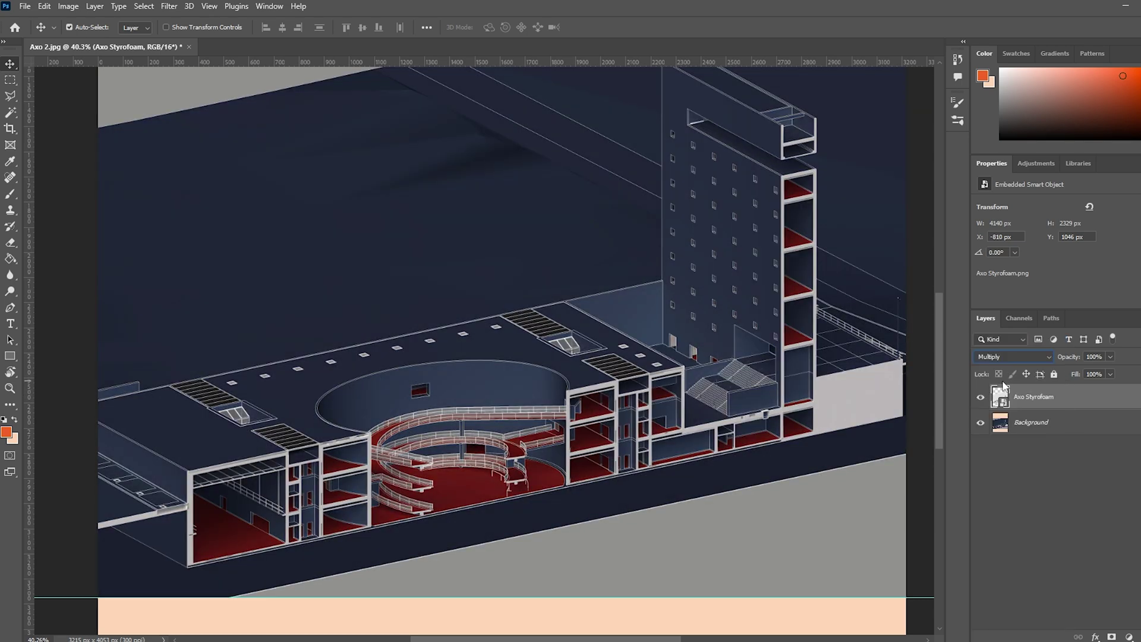
{"action": "key", "text": "Down"}
{"action": "key", "text": "Down"}
{"action": "key", "text": "Down"}
{"action": "key", "text": "Down"}
{"action": "key", "text": "Down"}
{"action": "key", "text": "Down"}
{"action": "key", "text": "Down"}
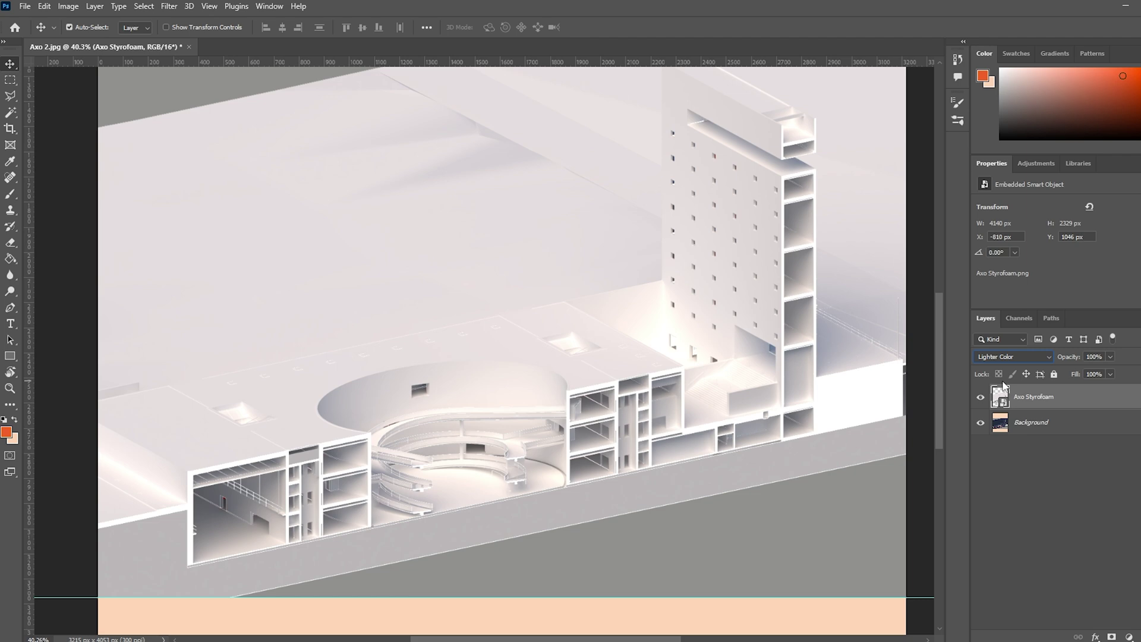
{"action": "key", "text": "Down"}
{"action": "key", "text": "Down"}
{"action": "key", "text": "Down"}
{"action": "key", "text": "Down"}
{"action": "key", "text": "Down"}
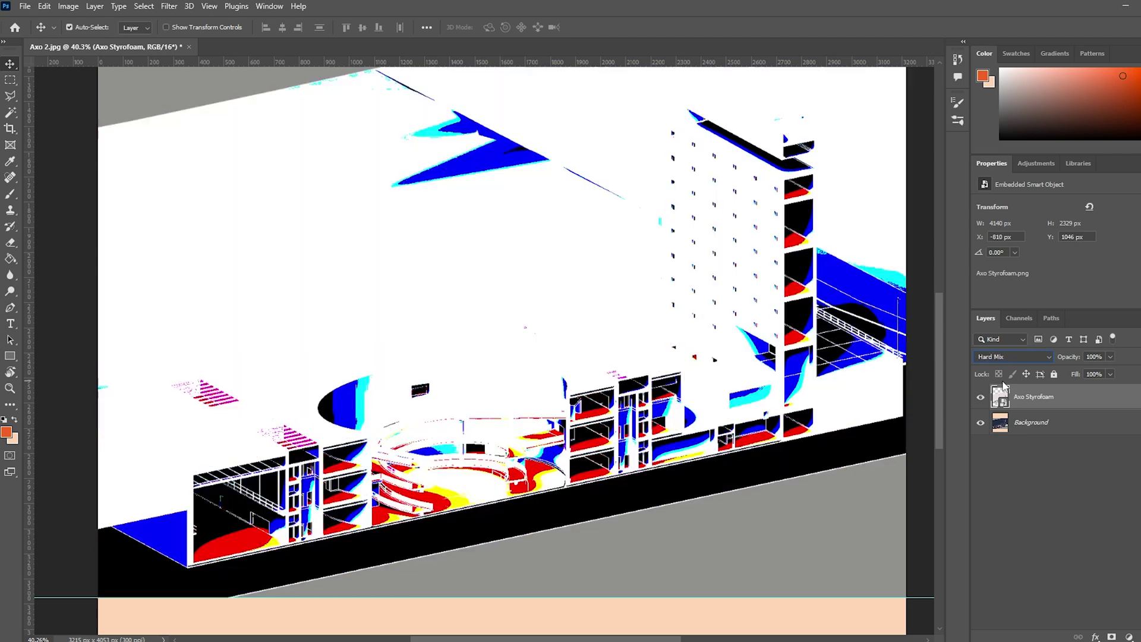
{"action": "key", "text": "Down"}
{"action": "key", "text": "Down"}
{"action": "key", "text": "Down"}
{"action": "key", "text": "Down"}
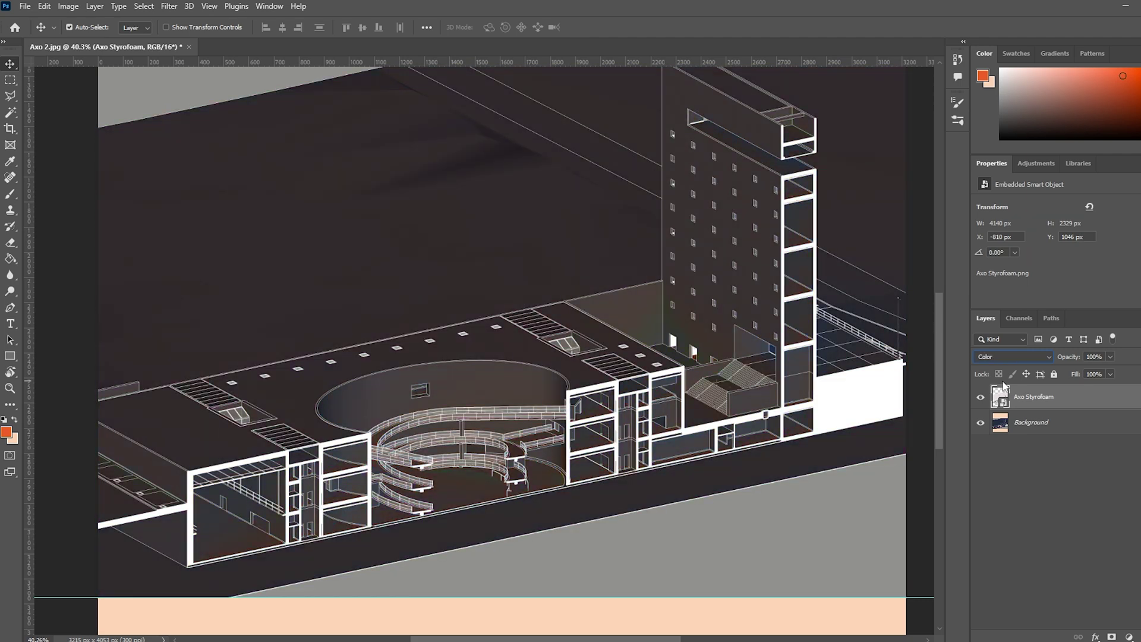
{"action": "key", "text": "Down"}
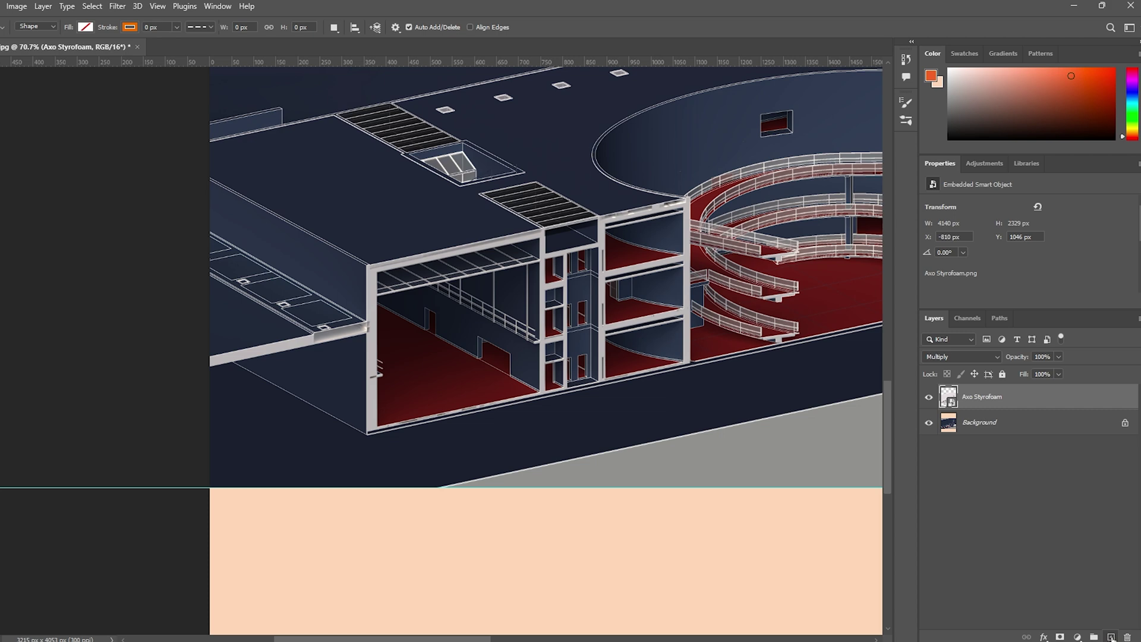
- Trace a Pen shape along the underside of the section cut and around the canvas area below the building
{"action": "left_click", "coordinate": [1110, 636]}
{"action": "scroll", "coordinate": [202, 377], "scroll_direction": "up", "scroll_amount": 6, "text": "alt"}
{"action": "left_click", "coordinate": [156, 357]}
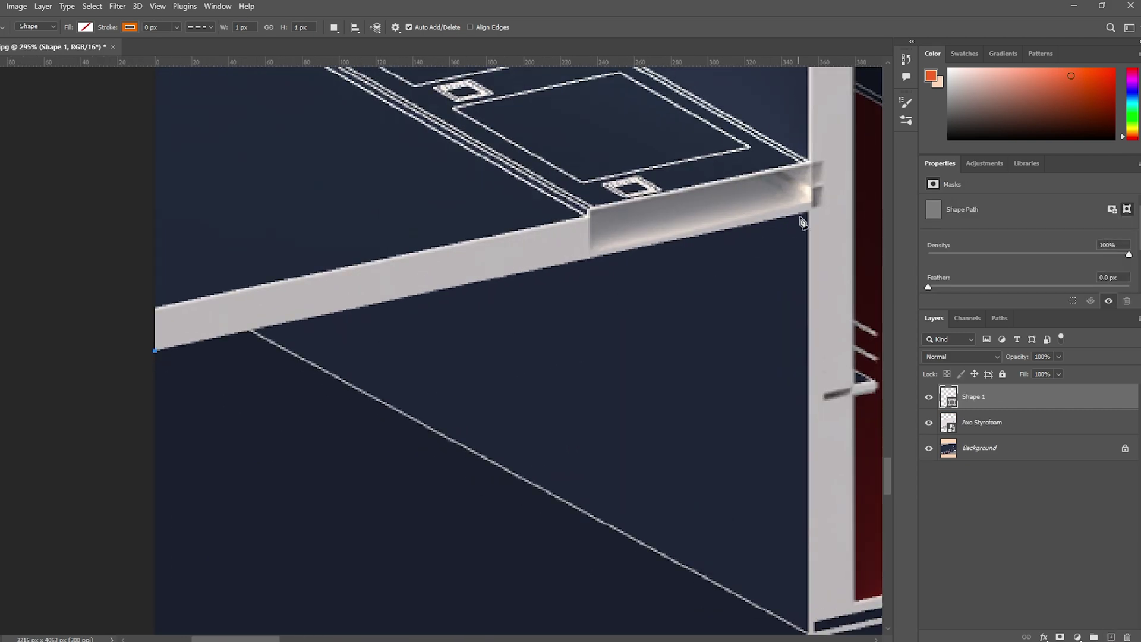
{"action": "left_click_drag", "start_coordinate": [804, 223], "coordinate": [535, 357]}
{"action": "left_click", "coordinate": [216, 407]}
{"action": "left_click", "coordinate": [493, 360], "text": "shift"}
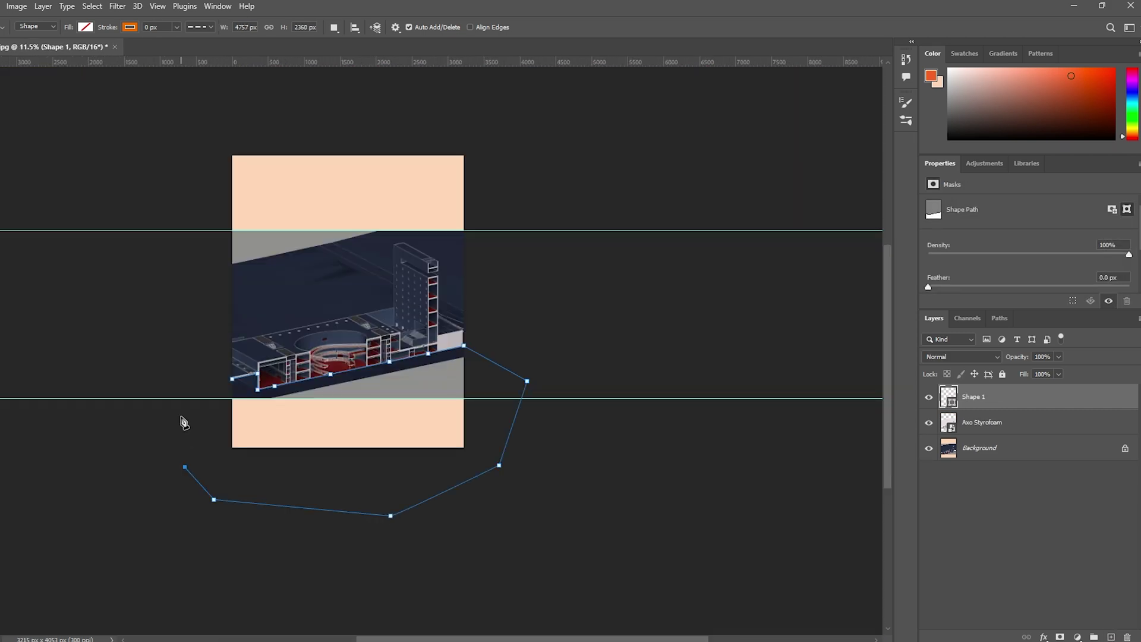
- Fill the shape below the section cut with a very dark navy matching the ground
{"action": "scroll", "coordinate": [484, 412], "scroll_direction": "up", "scroll_amount": 3, "text": "alt"}
{"action": "left_click", "coordinate": [86, 27]}
{"action": "left_click", "coordinate": [163, 50]}
{"action": "key", "text": "Return"}
{"action": "key", "text": "v"}
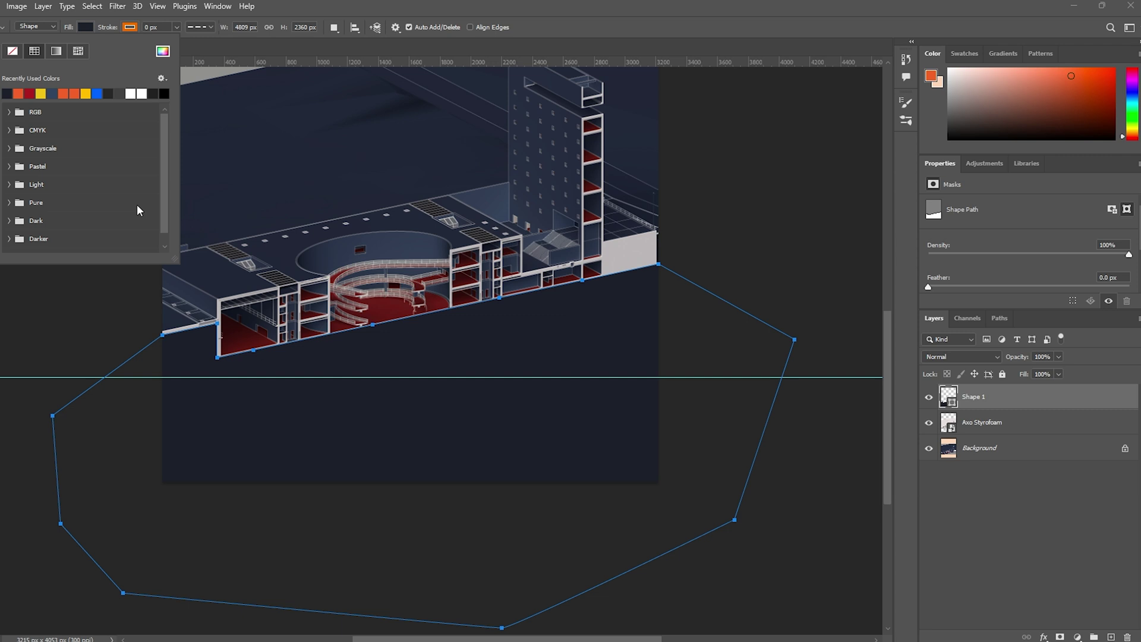
- Select the empty area above the terrain edge and fill it on a new layer with the dark navy of the background
{"action": "scroll", "coordinate": [523, 236], "scroll_direction": "down", "scroll_amount": 5, "text": "alt"}
{"action": "scroll", "coordinate": [523, 236], "scroll_direction": "up", "scroll_amount": 2, "text": "alt"}
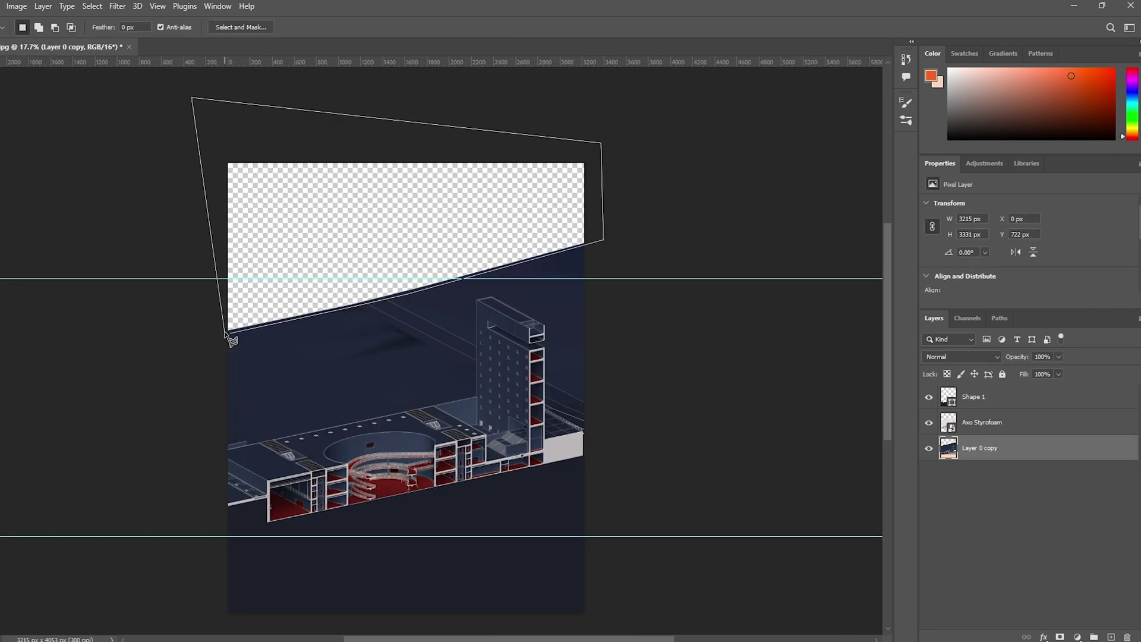
{"action": "left_click", "coordinate": [229, 339]}
{"action": "scroll", "coordinate": [416, 285], "scroll_direction": "up", "scroll_amount": 4, "text": "alt"}
{"action": "key", "text": "ctrl+shift+n"}
{"action": "key", "text": "shift+F5"}
{"action": "key", "text": "Up"}
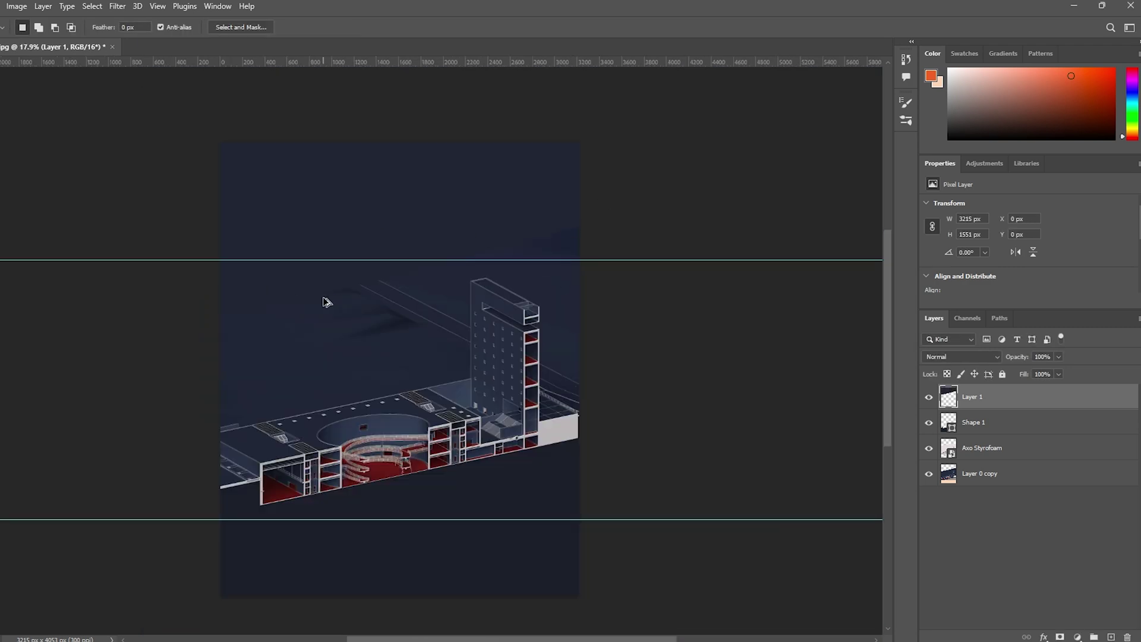
- Add a layer mask to Layer 1 and paint black with a soft 175 px brush along its lower edge to blend the seam
{"action": "scroll", "coordinate": [190, 297], "scroll_direction": "up", "scroll_amount": 5, "text": "alt"}
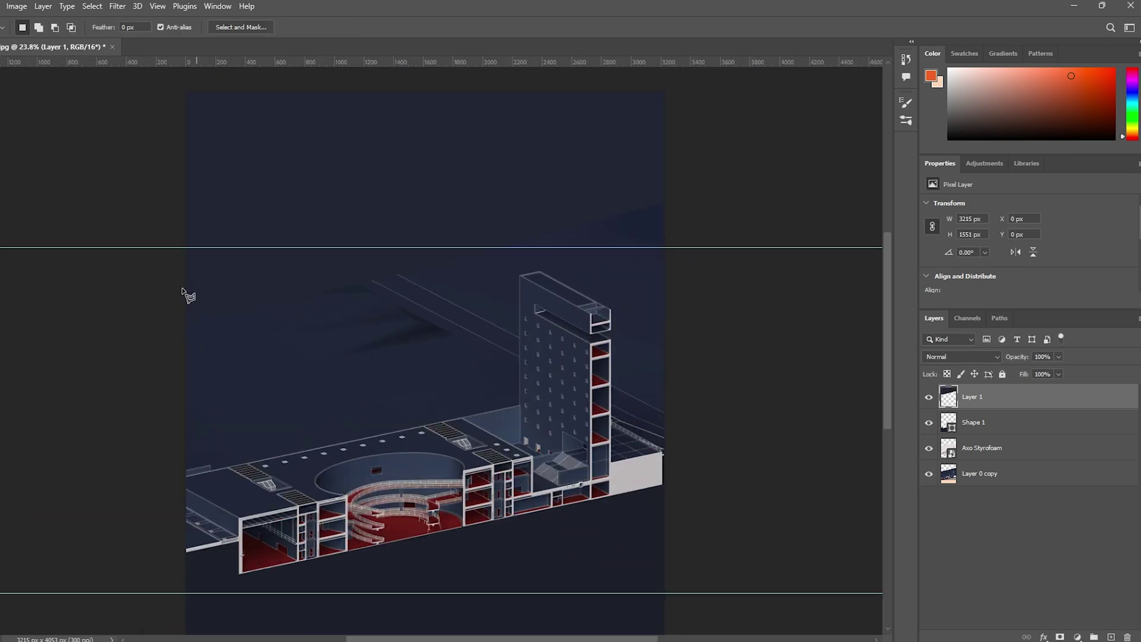
{"action": "key", "text": "ctrl+shift+m"}
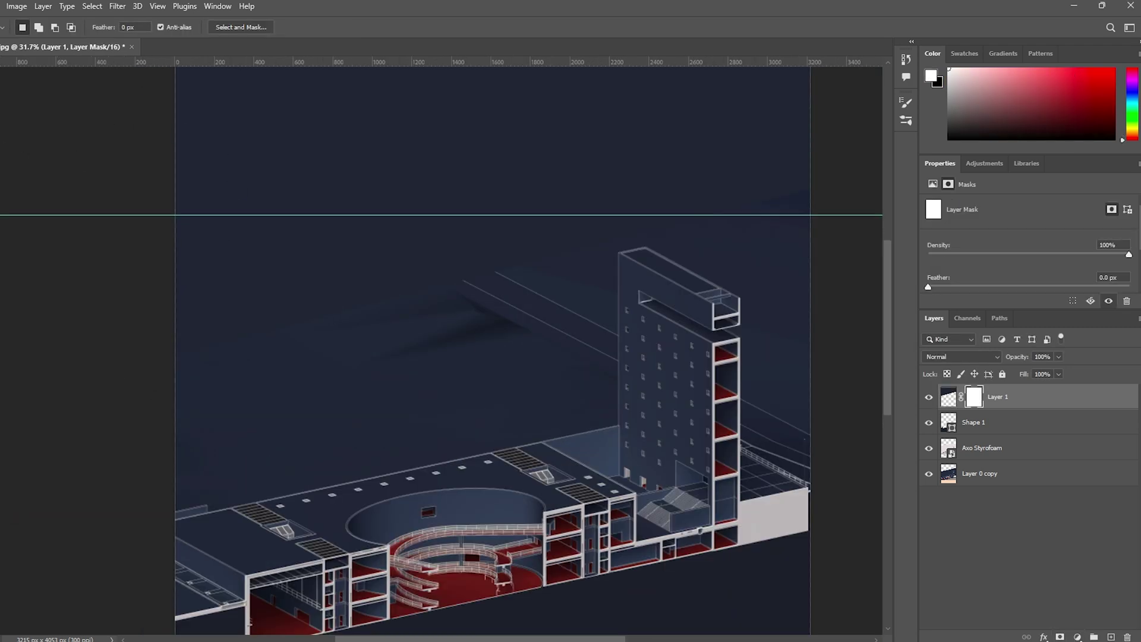
{"action": "key", "text": "b"}
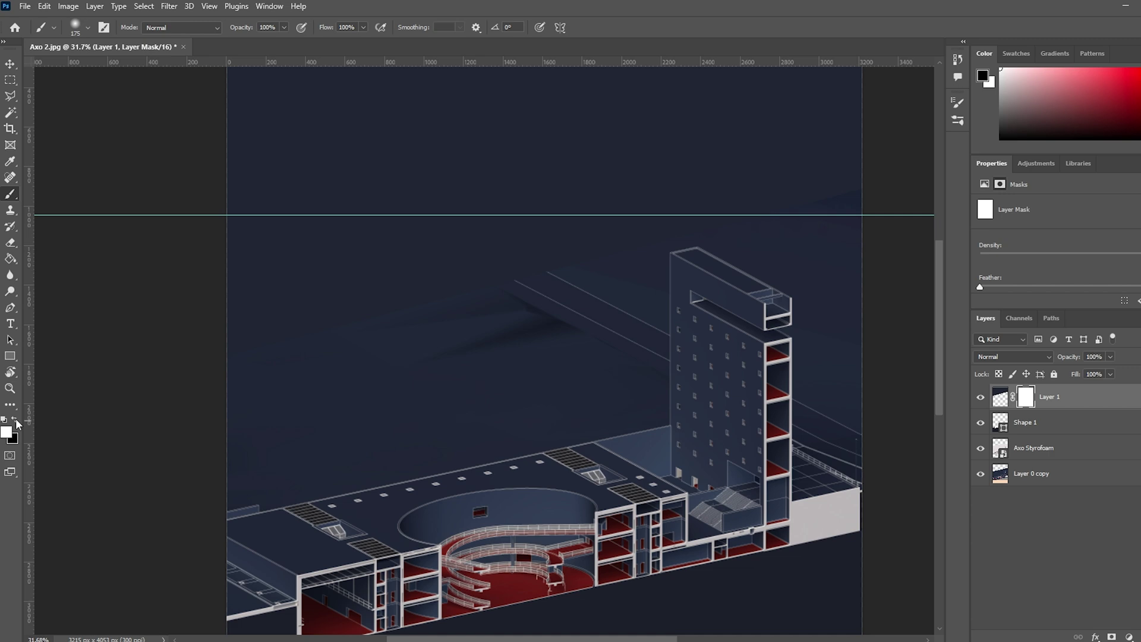
{"action": "scroll", "coordinate": [632, 296], "scroll_direction": "up", "scroll_amount": 4, "text": "alt"}
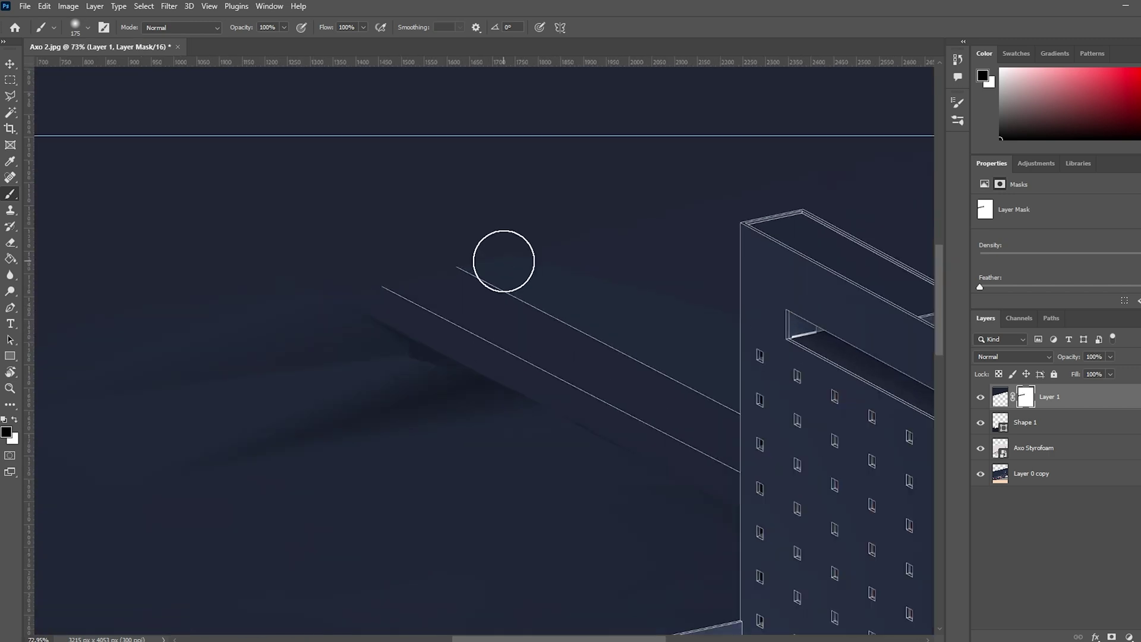
{"action": "scroll", "coordinate": [683, 221], "scroll_direction": "down", "scroll_amount": 5, "text": "alt"}
{"action": "scroll", "coordinate": [790, 211], "scroll_direction": "up", "scroll_amount": 1, "text": "alt"}
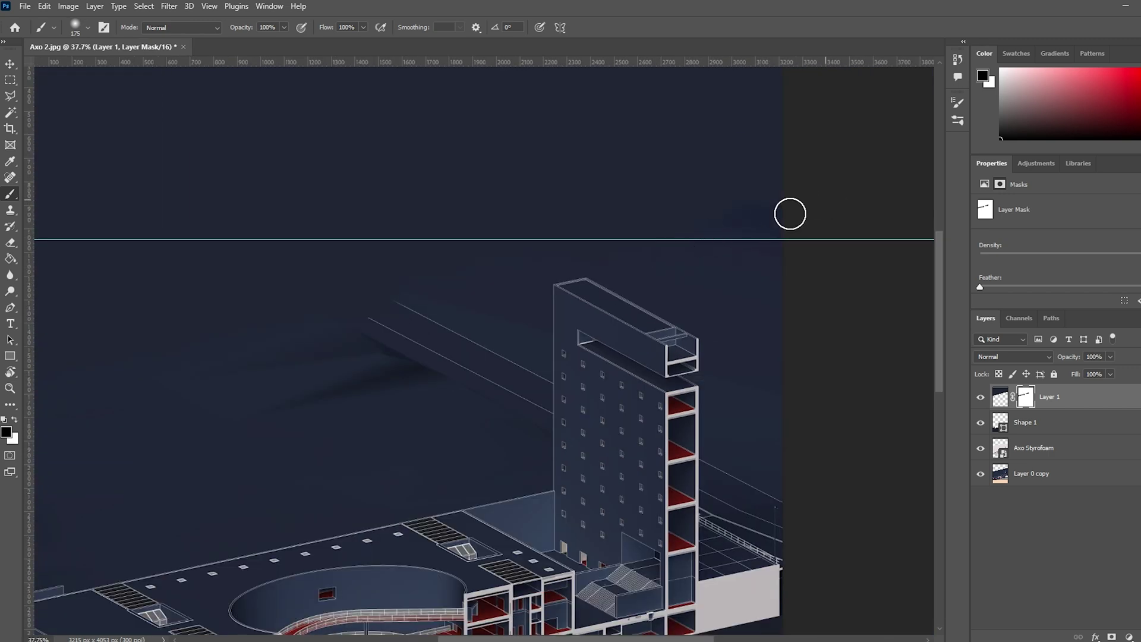
{"action": "scroll", "coordinate": [843, 248], "scroll_direction": "down", "scroll_amount": 2, "text": "alt"}
{"action": "scroll", "coordinate": [442, 307], "scroll_direction": "down", "scroll_amount": 2, "text": "alt"}
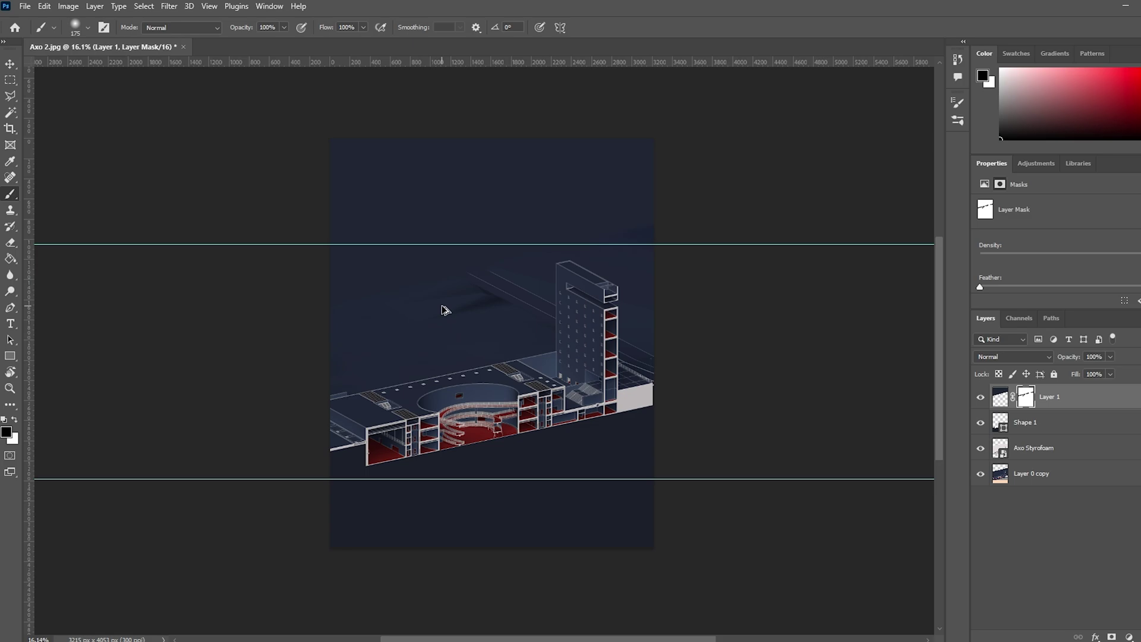
{"action": "scroll", "coordinate": [469, 297], "scroll_direction": "up", "scroll_amount": 3, "text": "alt"}
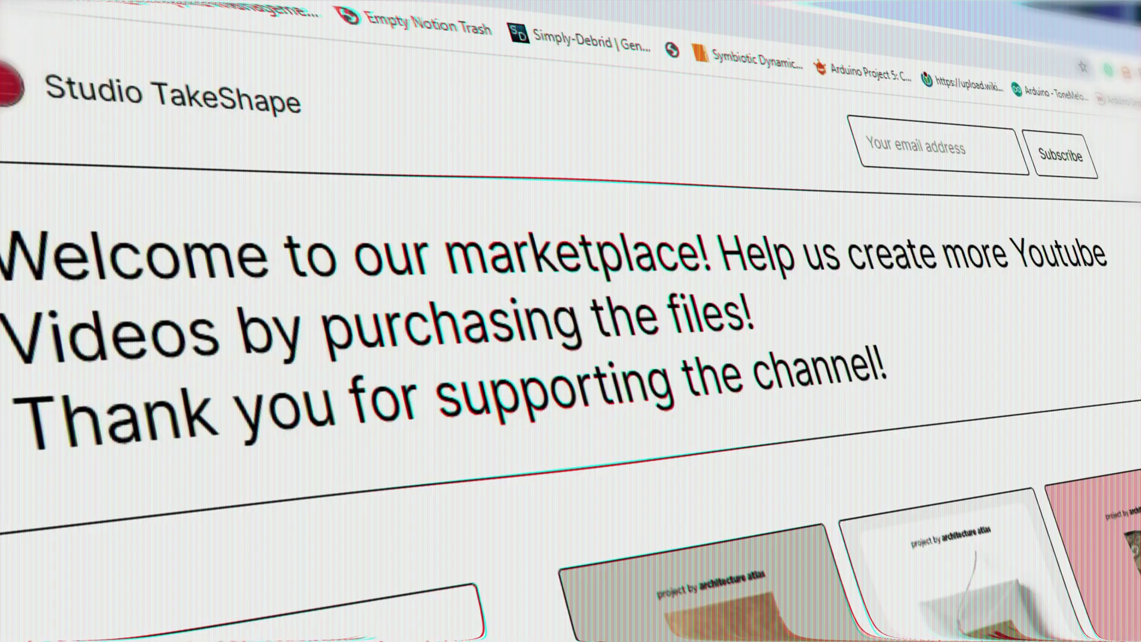
{"action": "scroll", "coordinate": [571, 386], "scroll_direction": "down", "scroll_amount": 20}
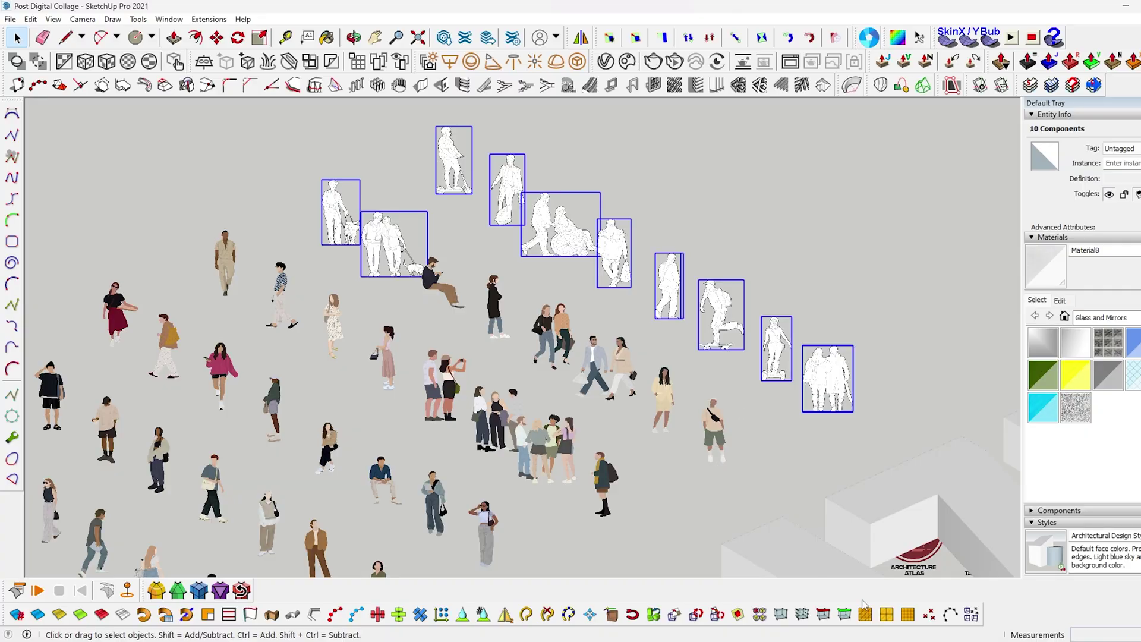
- In SketchUp, switch from the Post Digital Collage file to the Museo de Andalucia model and export its section view with people as a 2D graphic
{"action": "left_click", "coordinate": [864, 594]}
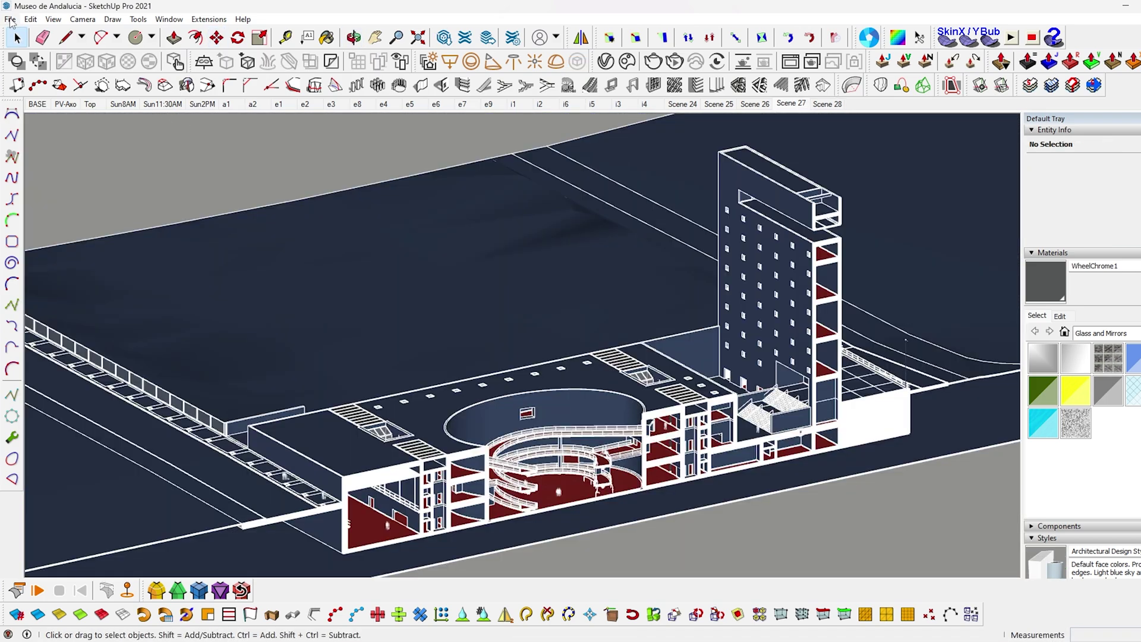
{"action": "left_click", "coordinate": [11, 19]}
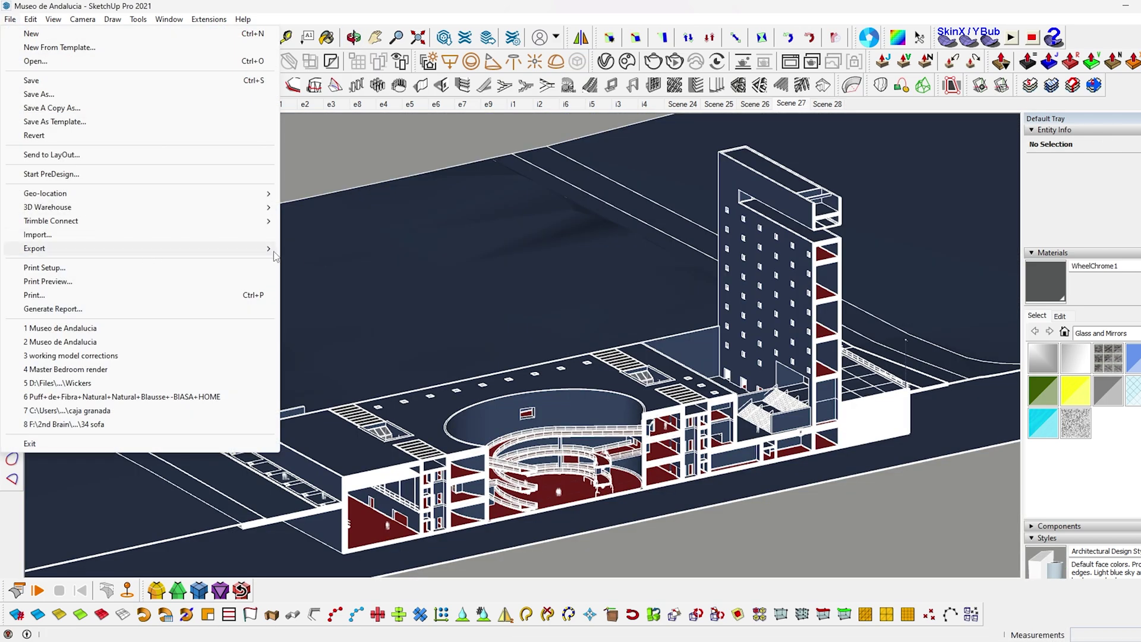
{"action": "mouse_move", "coordinate": [270, 248]}
{"action": "left_click", "coordinate": [330, 262]}
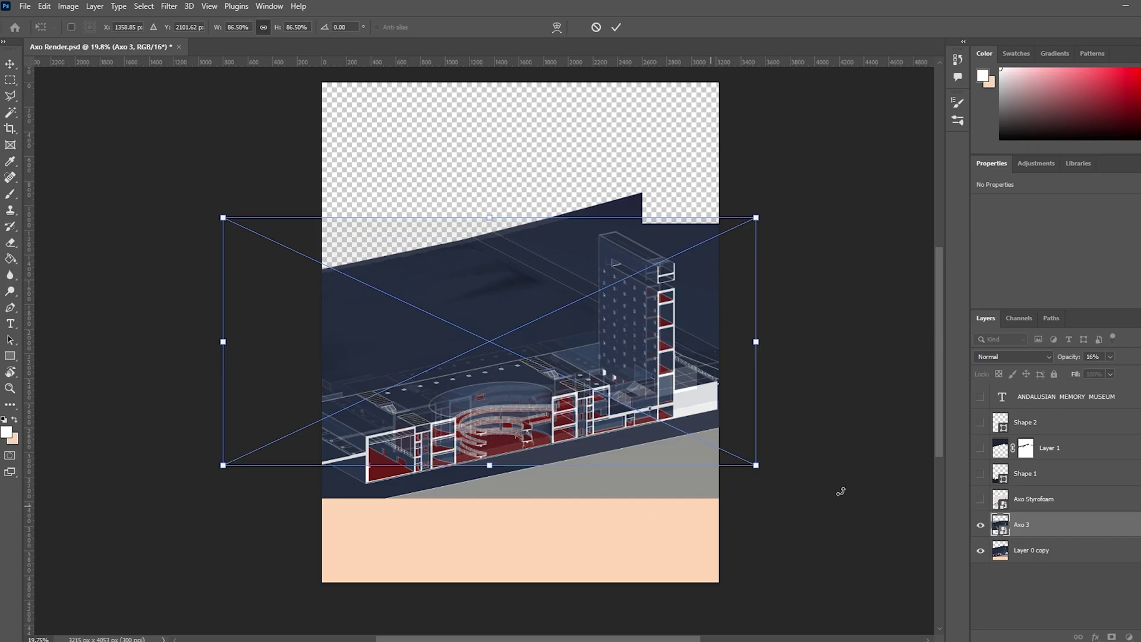
- In Photoshop, scale and move the semi-transparent Axo 3 image until it aligns with the Layer 0 copy linework
{"action": "left_click_drag", "start_coordinate": [773, 479], "coordinate": [814, 491]}
{"action": "left_click_drag", "start_coordinate": [633, 374], "coordinate": [606, 370]}
{"action": "scroll", "coordinate": [606, 370], "scroll_direction": "up", "scroll_amount": 5, "text": "alt"}
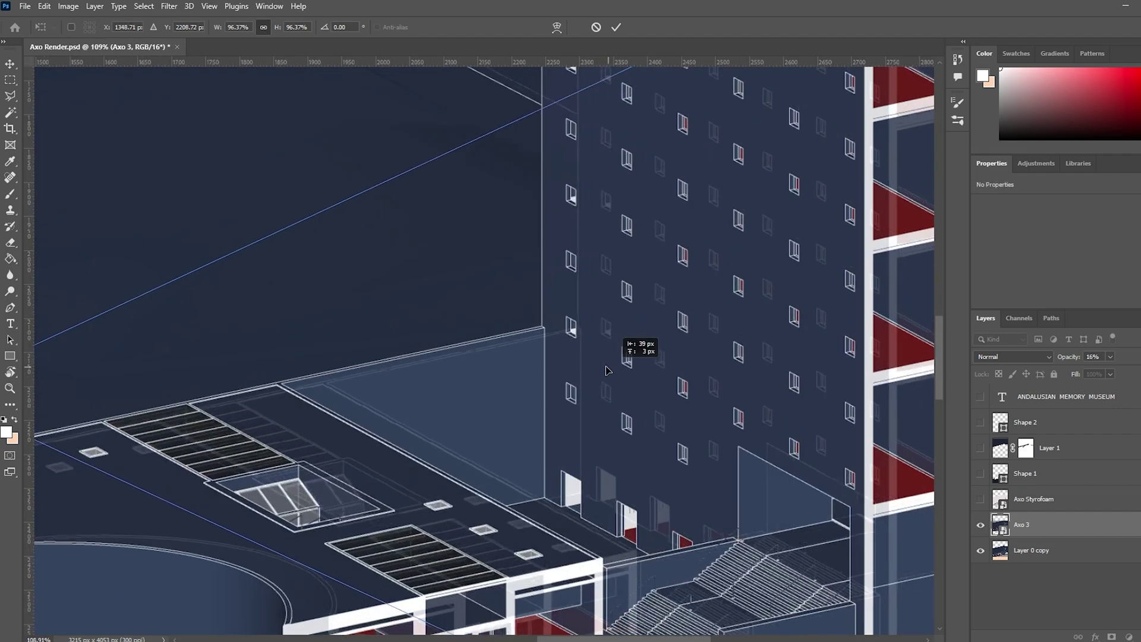
{"action": "scroll", "coordinate": [594, 368], "scroll_direction": "down", "scroll_amount": 5, "text": "alt"}
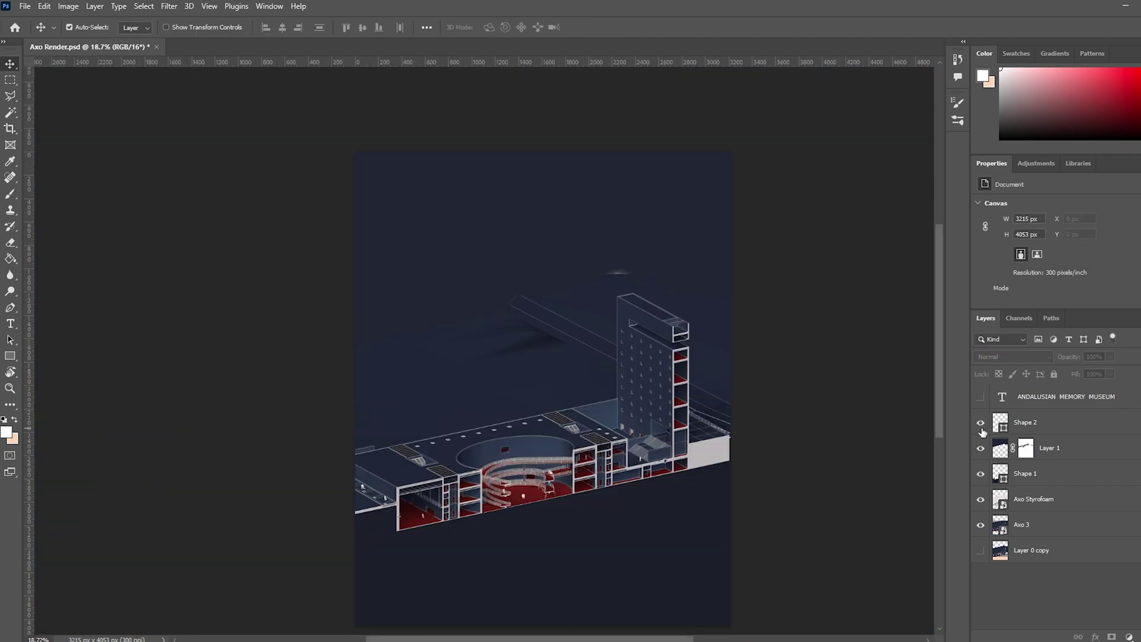
- Add the white caption AXONOMETRIC SECTION in 24 pt Helvetica Regular and position it below the building with a vertical guide
{"action": "scroll", "coordinate": [594, 262], "scroll_direction": "up", "scroll_amount": 4, "text": "alt"}
{"action": "left_click", "coordinate": [60, 83]}
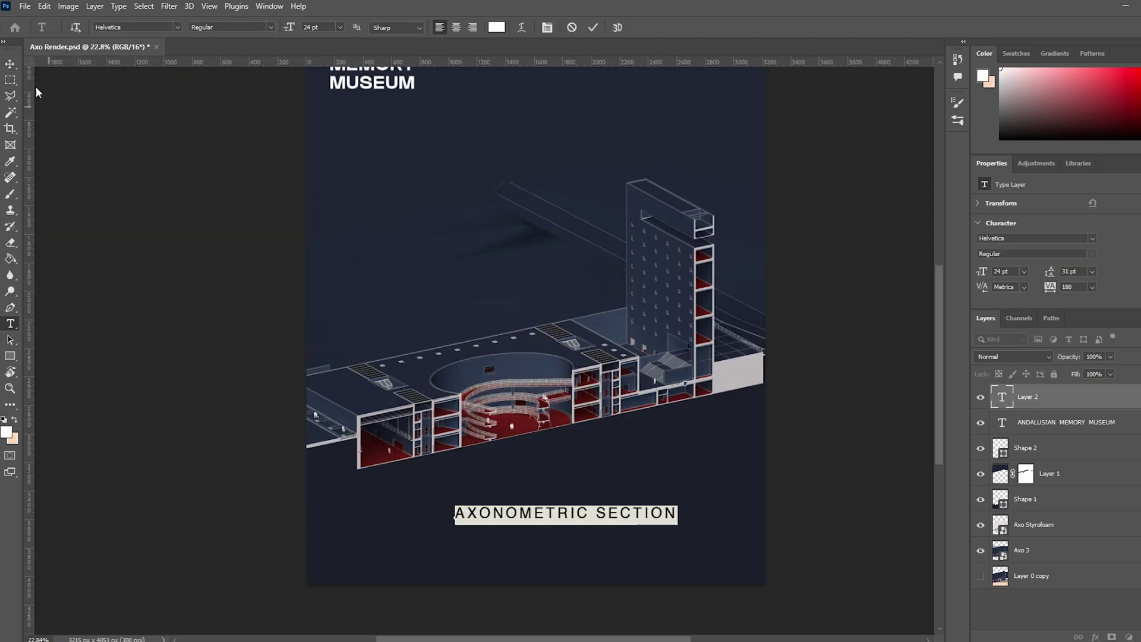
{"action": "left_click", "coordinate": [10, 63]}
{"action": "scroll", "coordinate": [242, 377], "scroll_direction": "down", "scroll_amount": 1, "text": "alt"}
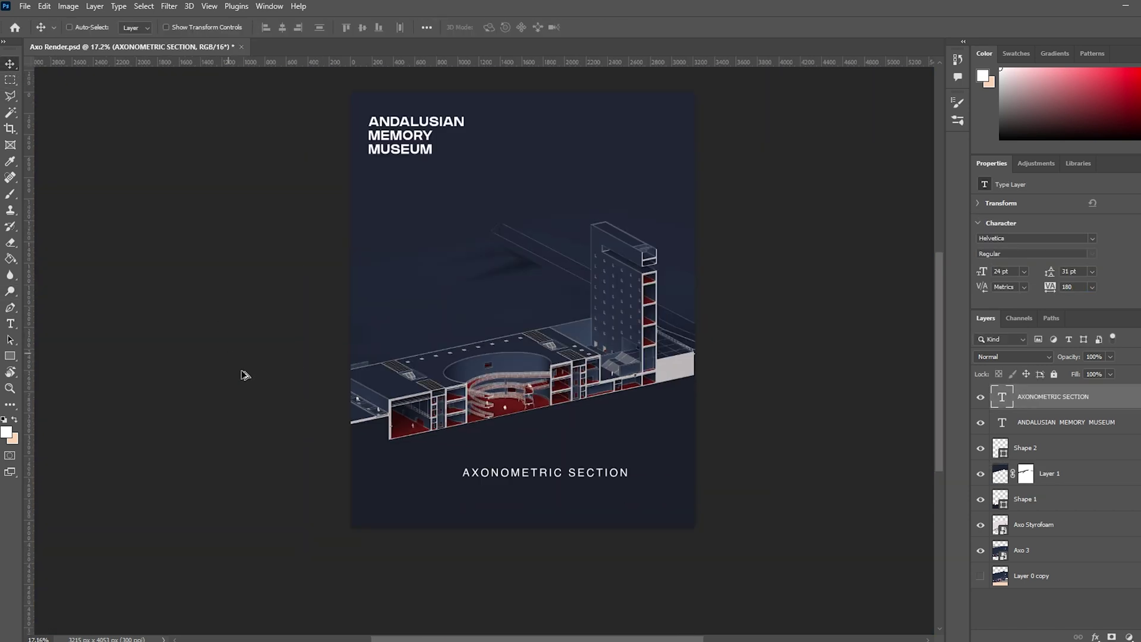
{"action": "left_click_drag", "start_coordinate": [597, 475], "coordinate": [587, 478]}
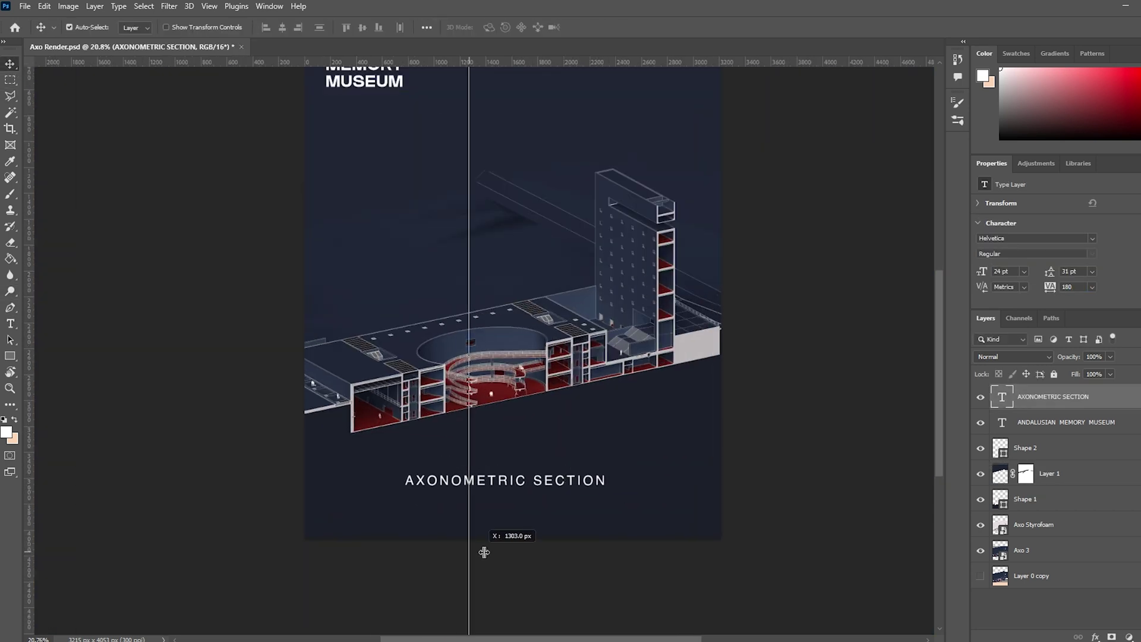
{"action": "left_click_drag", "start_coordinate": [535, 541], "coordinate": [523, 543]}
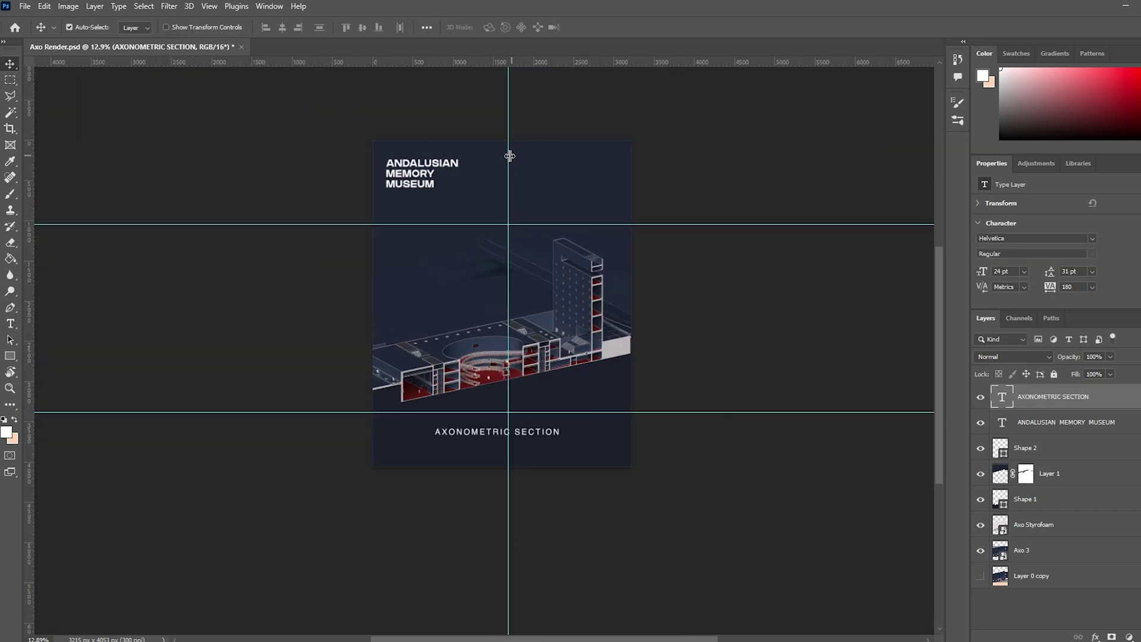
{"action": "left_click", "coordinate": [510, 158]}
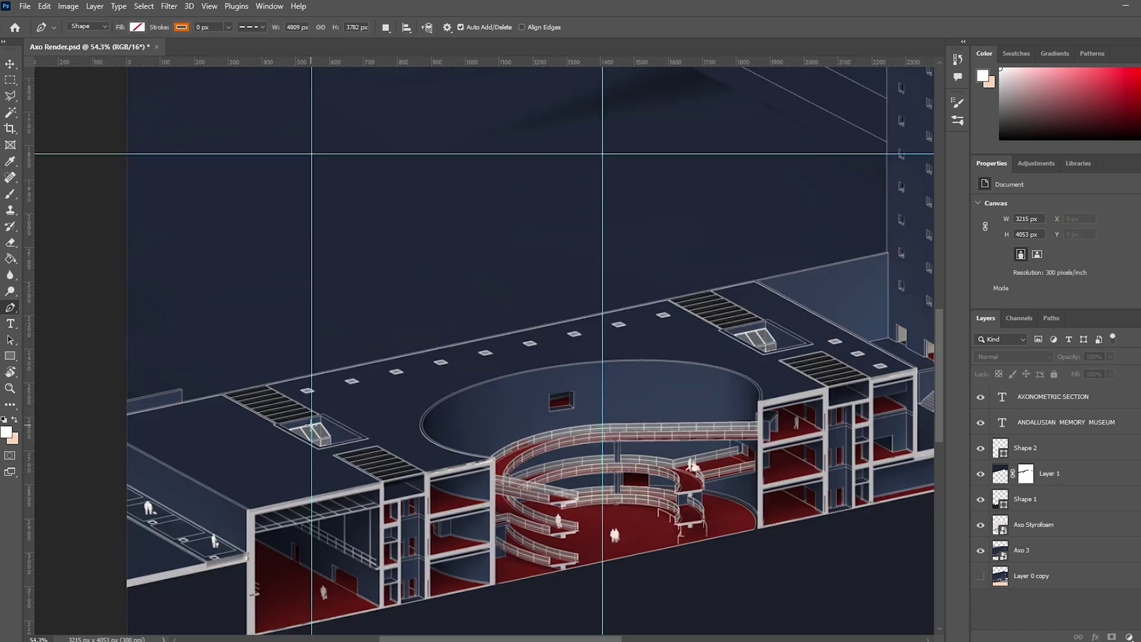
- Draw a white dashed vertical leader line up from the skylight and label it SKYLIGHT in Gobold Bold
{"action": "left_click", "coordinate": [312, 424]}
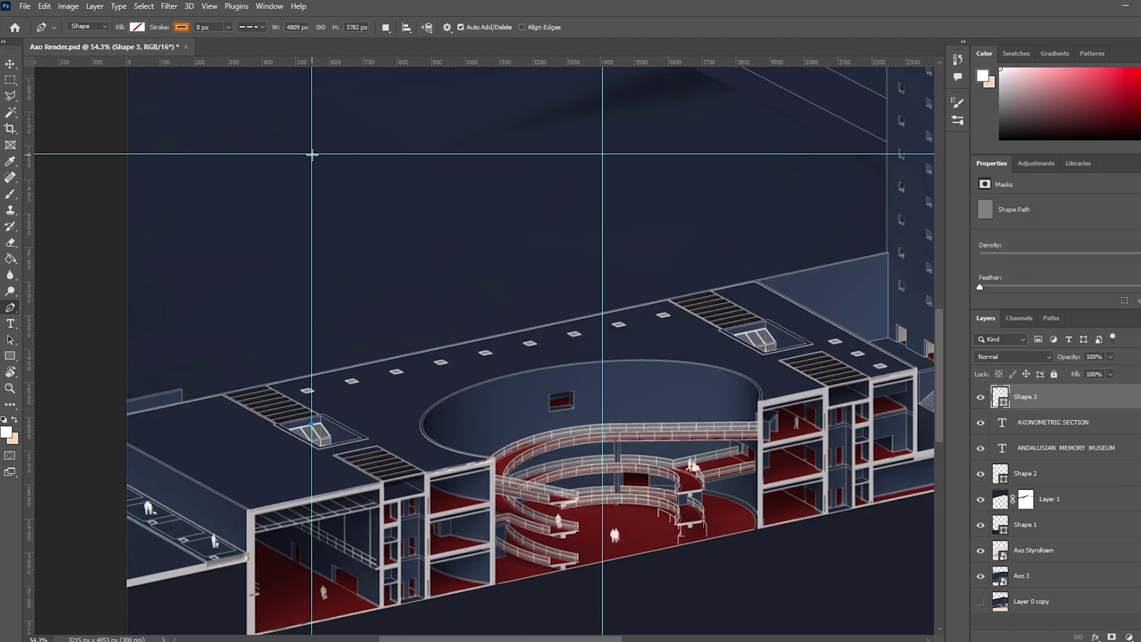
{"action": "left_click", "coordinate": [183, 28]}
{"action": "left_click", "coordinate": [250, 27]}
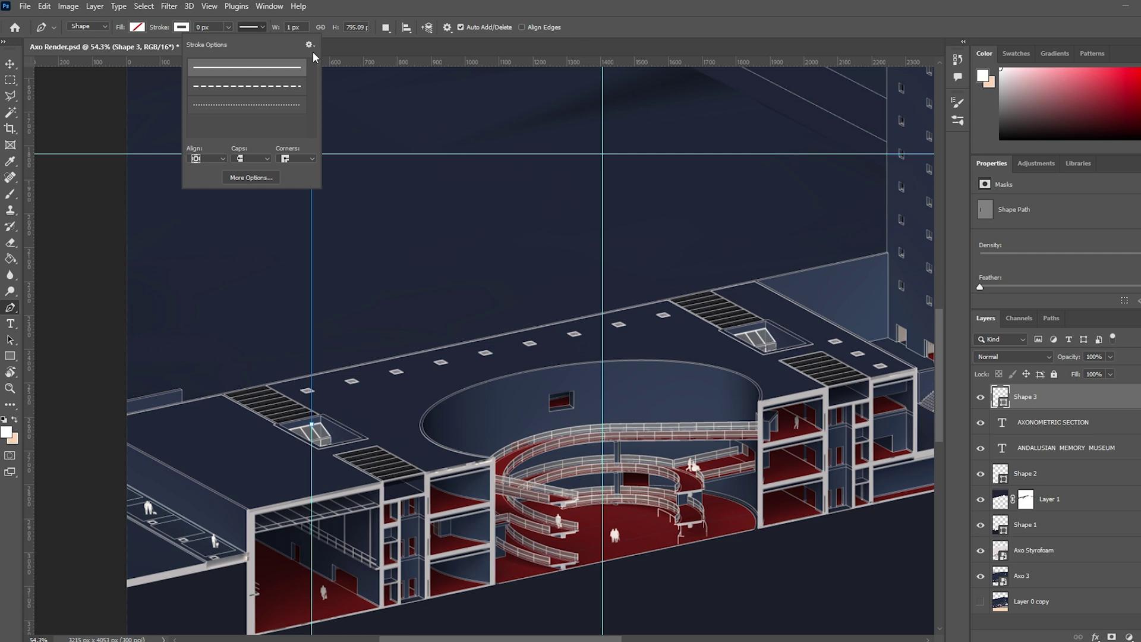
{"action": "left_click", "coordinate": [228, 27]}
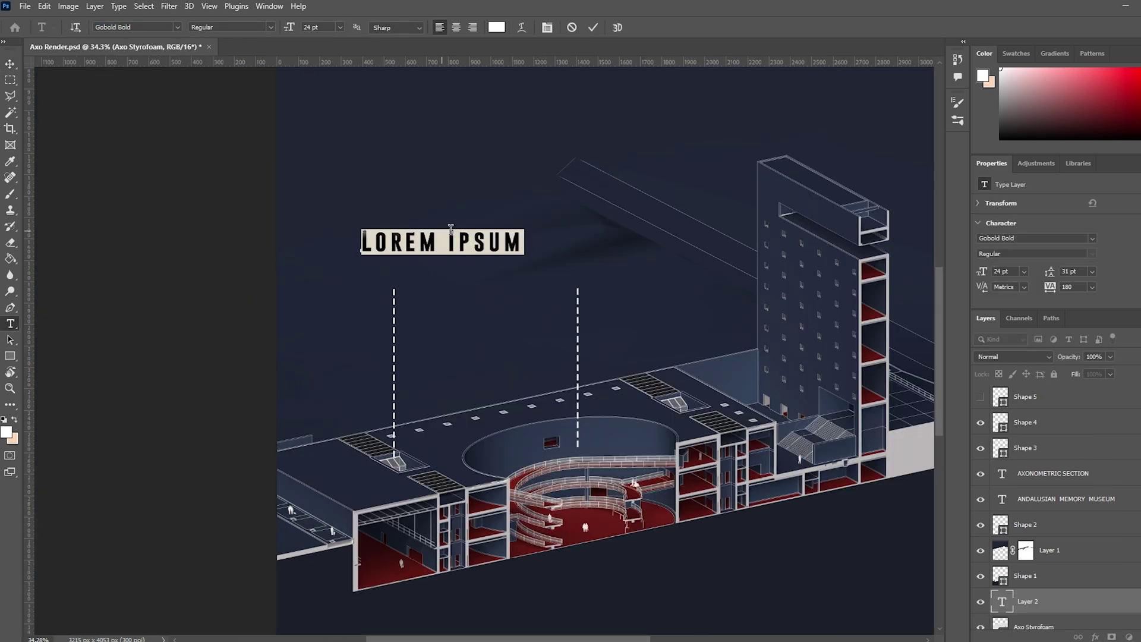
{"action": "type", "text": "SKYLIGHT"}
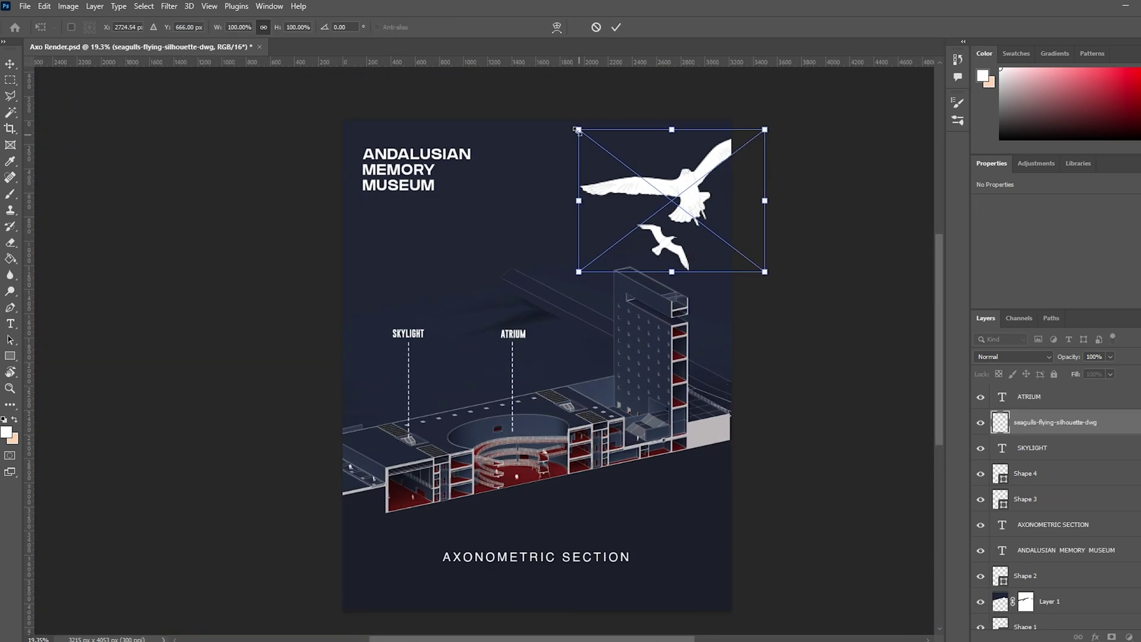
- Scale down the white seagulls-flying-silhouette-dwg image in the sky above the tower
{"action": "left_click_drag", "start_coordinate": [581, 127], "coordinate": [654, 169]}
{"action": "key", "text": "Return"}
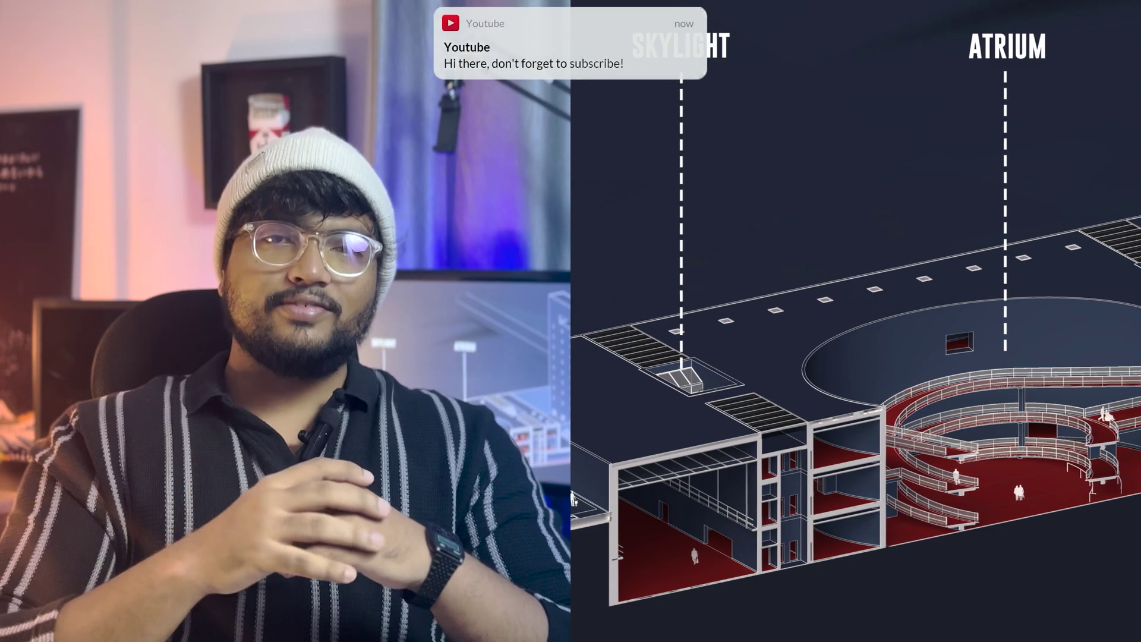